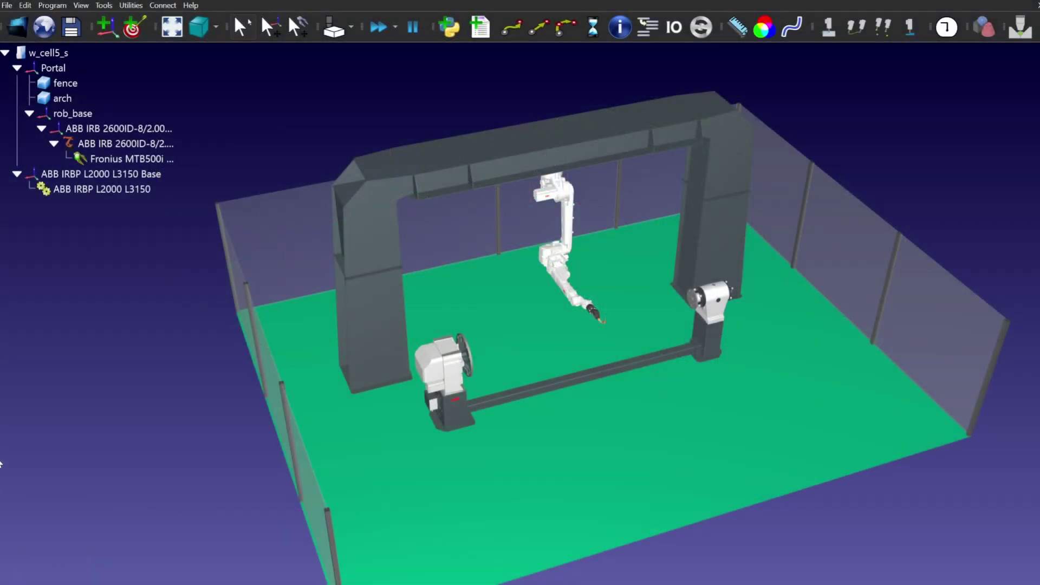
- Synchronize the welding robot's external axes with the ABB IRBP L2000 L3150 positioner
{"action": "left_click", "coordinate": [132, 144]}
{"action": "right_click", "coordinate": [128, 145]}
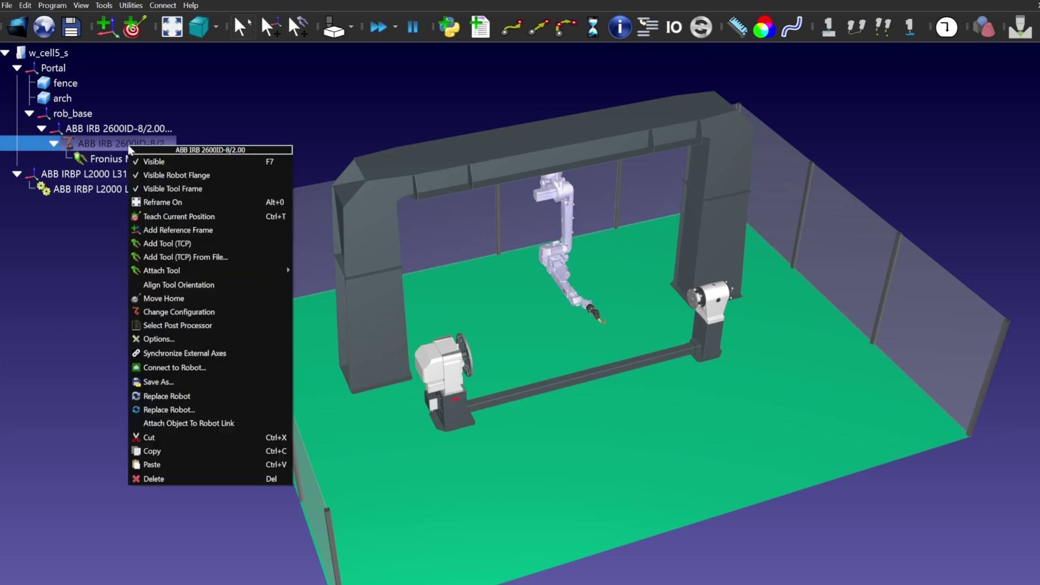
{"action": "left_click", "coordinate": [162, 352]}
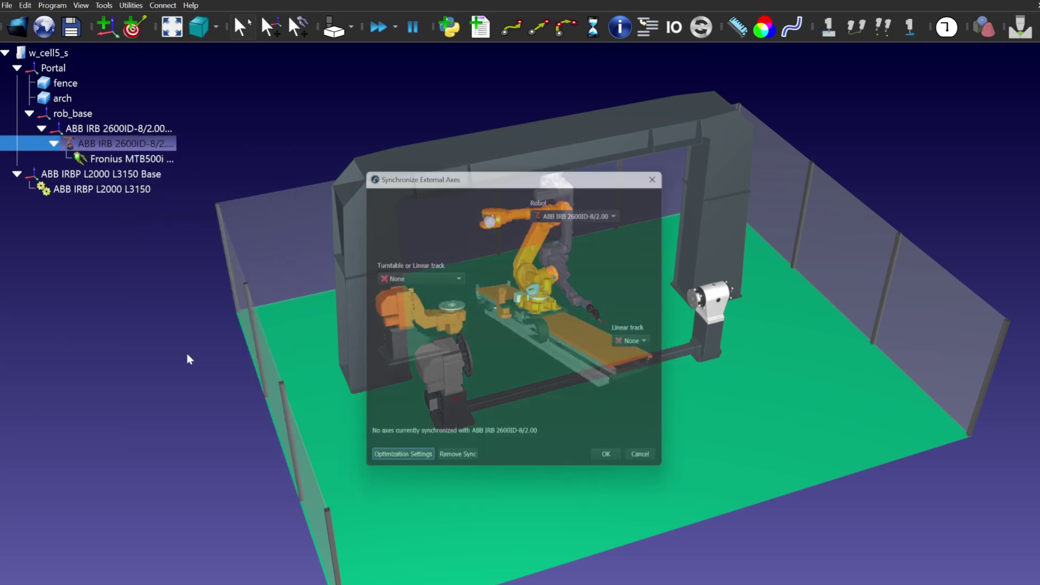
{"action": "left_click", "coordinate": [411, 277]}
{"action": "left_click", "coordinate": [412, 291]}
{"action": "left_click", "coordinate": [614, 464]}
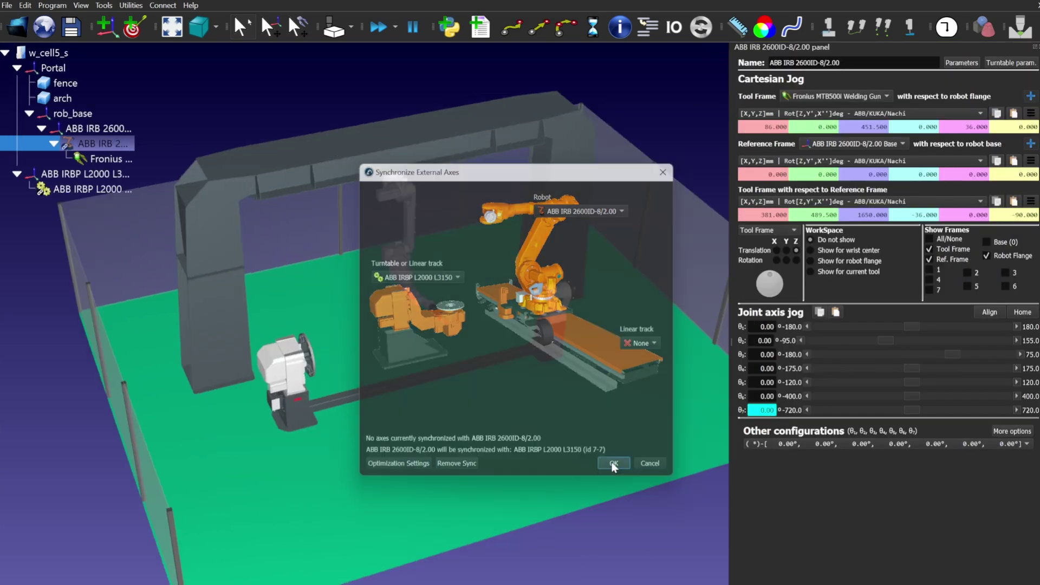
- Add a new reference frame, Frame 5, and set its Y offset from 1000 to 0
{"action": "left_click", "coordinate": [123, 171]}
{"action": "left_click", "coordinate": [106, 28]}
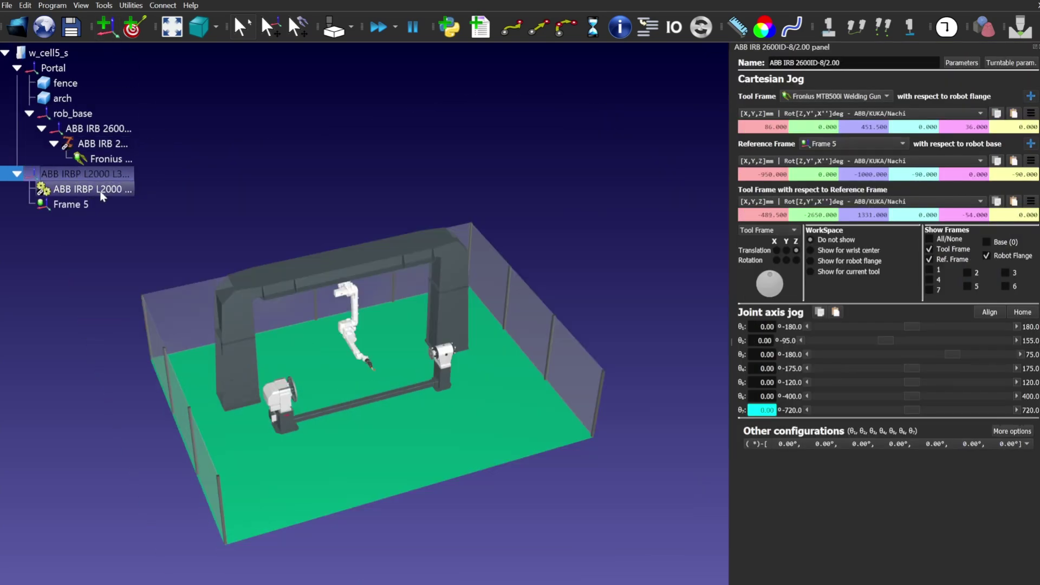
{"action": "left_click", "coordinate": [70, 205]}
{"action": "double_click", "coordinate": [71, 205]}
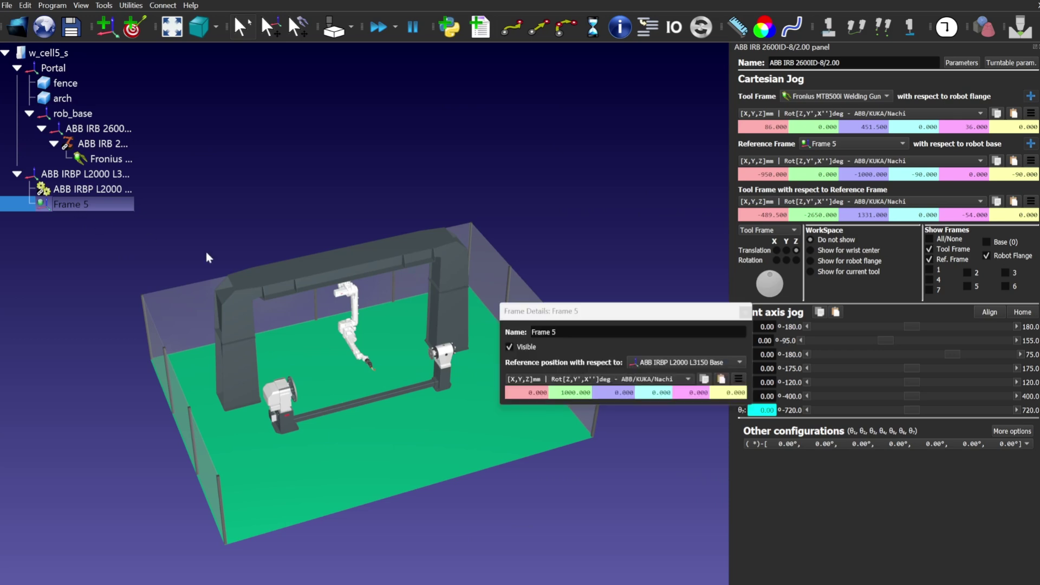
{"action": "left_click_drag", "start_coordinate": [561, 394], "coordinate": [643, 391]}
{"action": "type", "text": "0"}
{"action": "key", "text": "Return"}
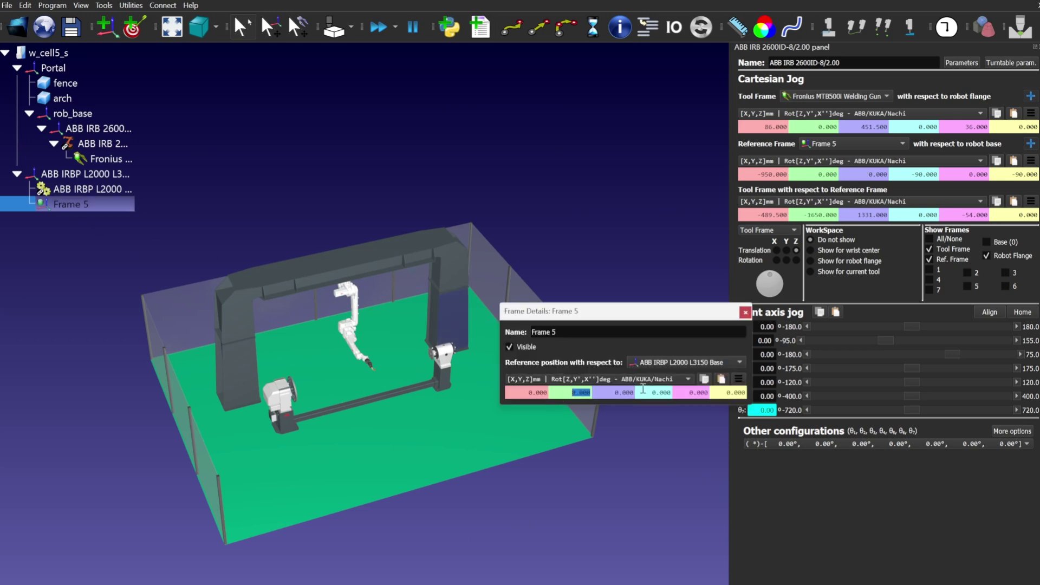
{"action": "key", "text": "Escape"}
- Attach Frame 5 under the turntable positioner and rename it work_frame
{"action": "left_click_drag", "start_coordinate": [77, 210], "coordinate": [121, 188]}
{"action": "left_click", "coordinate": [95, 205]}
{"action": "key", "text": "F2"}
{"action": "type", "text": "work_frame"}
{"action": "key", "text": "Return"}
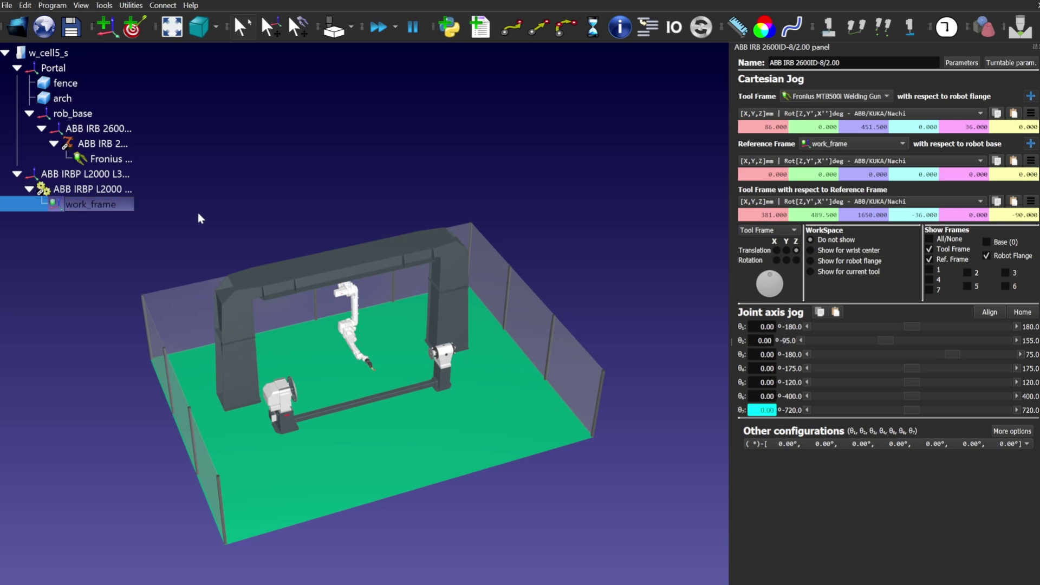
- Close the jog settings, centre the positioner and robot in view, and switch to Fusion
{"action": "left_click", "coordinate": [1036, 47]}
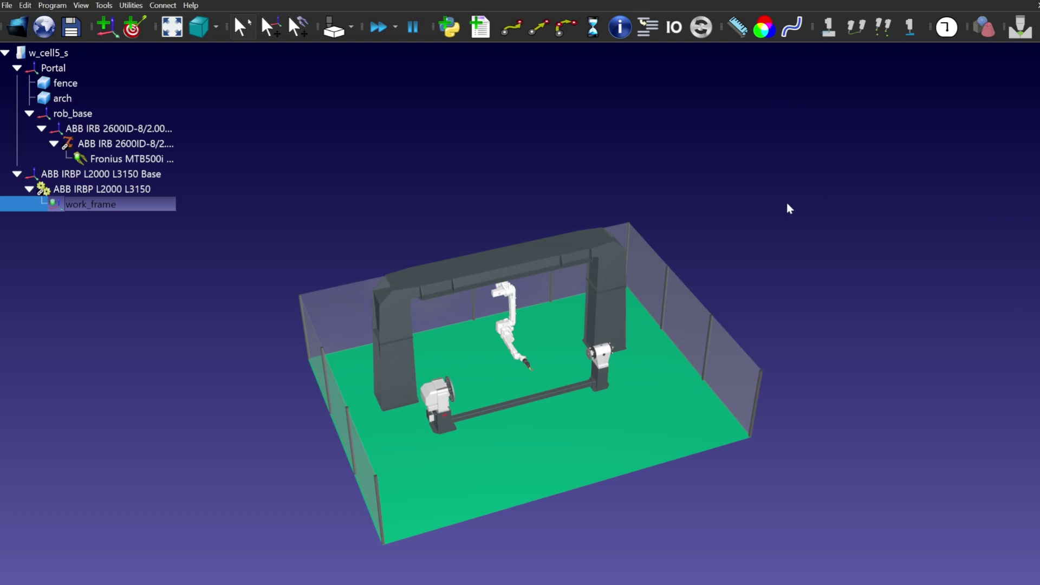
{"action": "scroll", "coordinate": [476, 414], "scroll_direction": "up", "scroll_amount": 10}
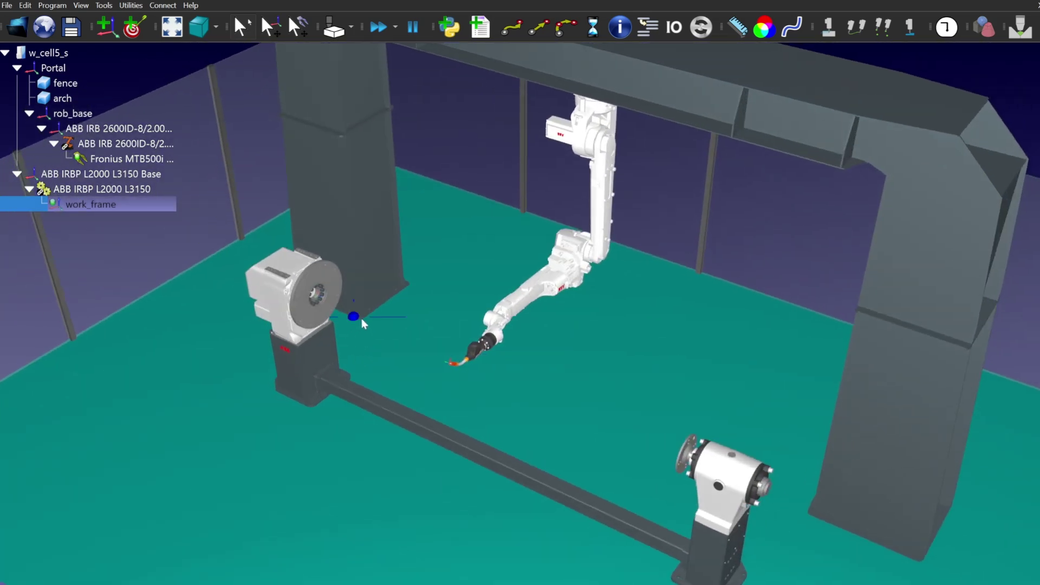
{"action": "middle_click_drag", "start_coordinate": [352, 323], "coordinate": [408, 338]}
{"action": "key", "text": "alt+Tab"}
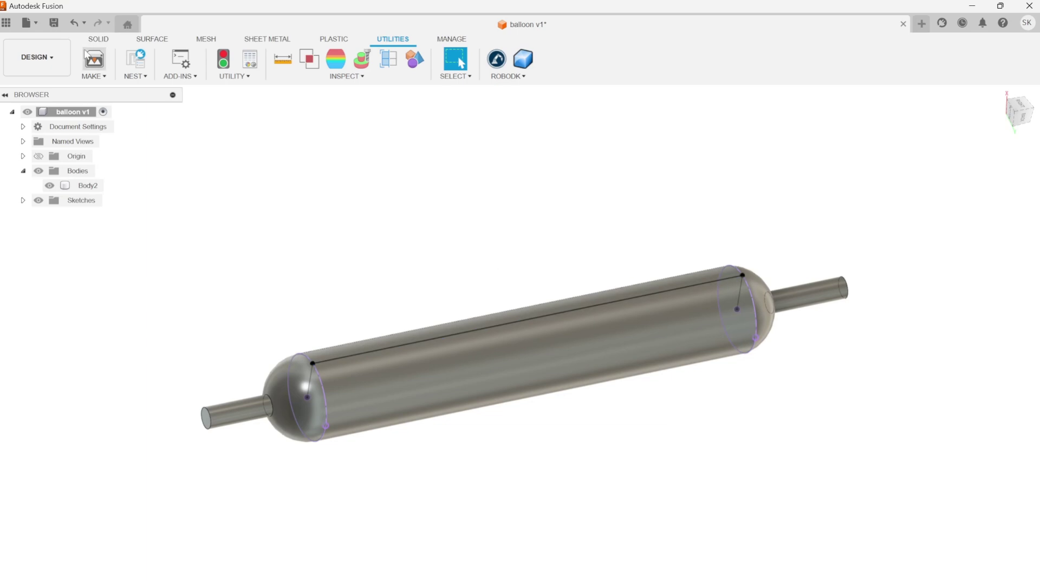
- Drag a selection window around the balloon v1 part so Body2 is selected
{"action": "left_click", "coordinate": [99, 41]}
{"action": "left_click", "coordinate": [397, 41]}
{"action": "left_click_drag", "start_coordinate": [138, 172], "coordinate": [982, 551]}
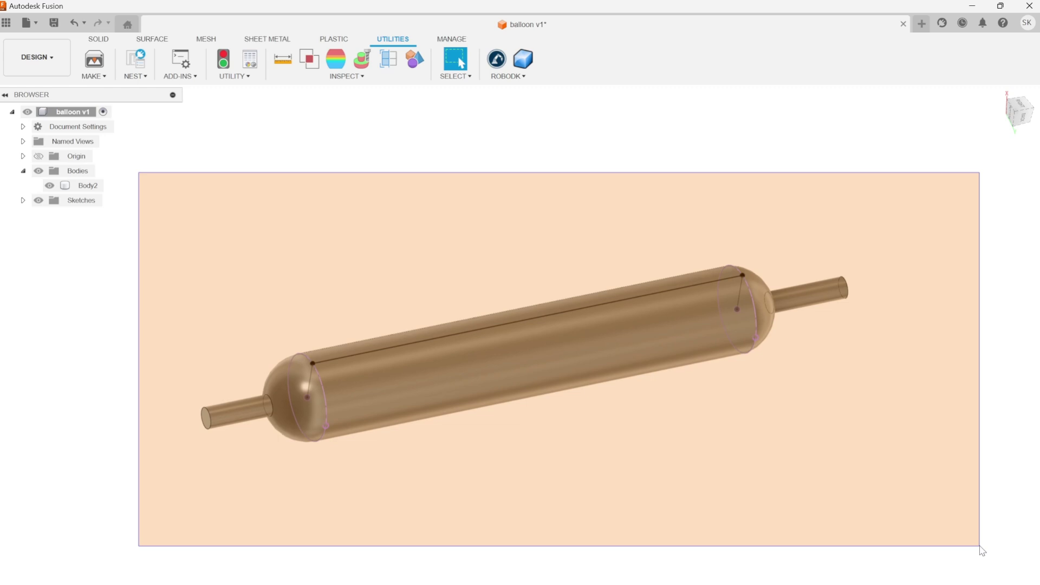
{"action": "left_click_drag", "start_coordinate": [982, 551], "coordinate": [982, 551]}
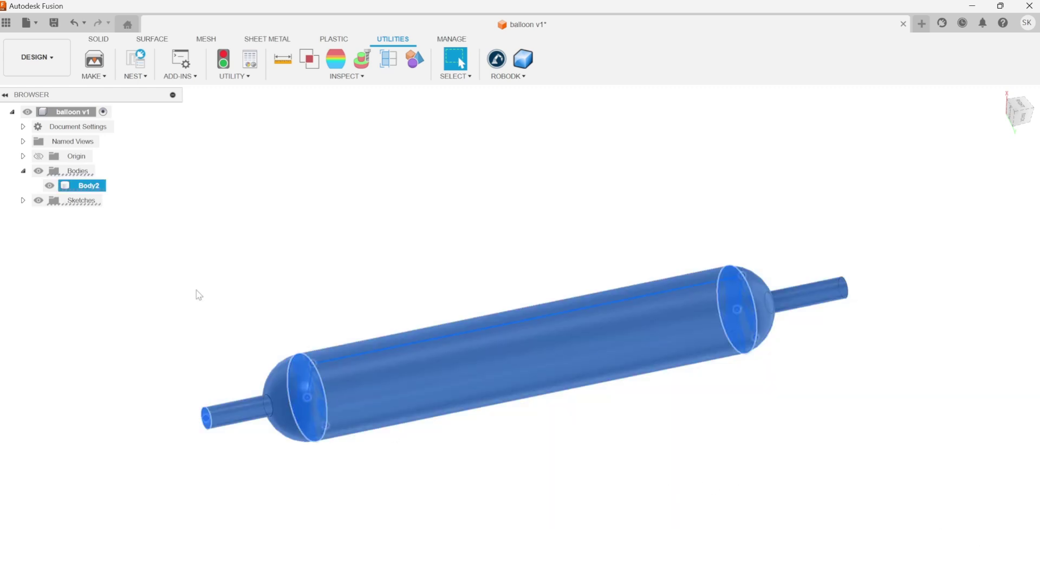
{"action": "left_click", "coordinate": [104, 39]}
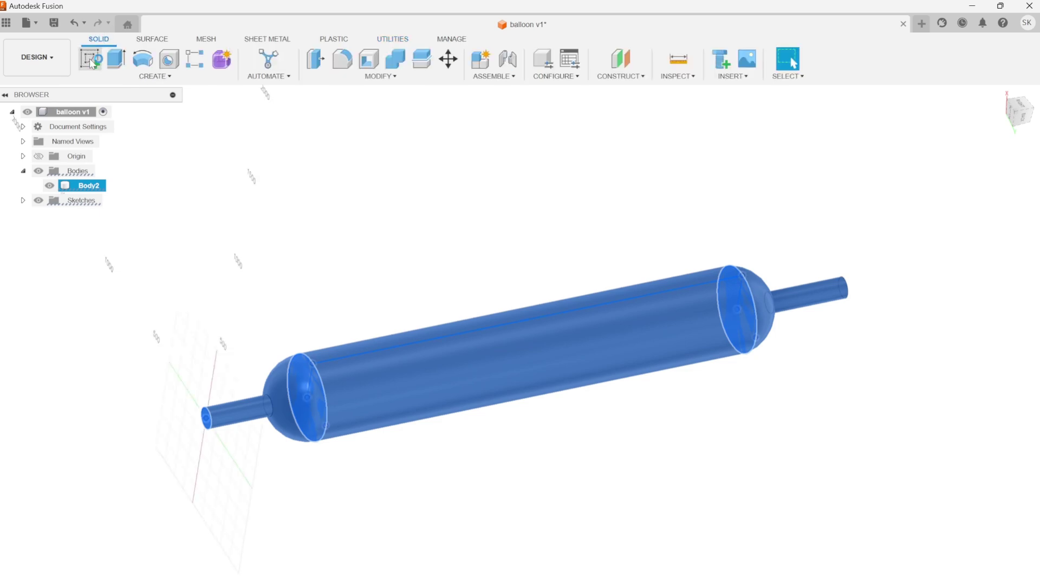
- Create a sketch on the body's end and finish it
{"action": "left_click", "coordinate": [90, 58]}
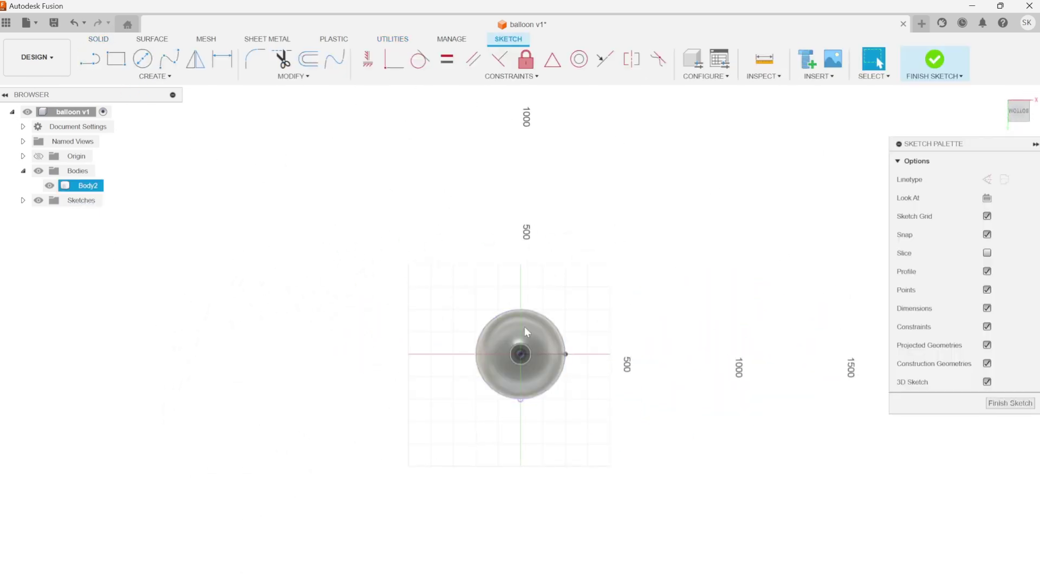
{"action": "mouse_move", "coordinate": [521, 311]}
{"action": "middle_mouse_down", "text": "shift"}
{"action": "mouse_move", "coordinate": [445, 413]}
{"action": "mouse_move", "coordinate": [486, 367]}
{"action": "mouse_move", "coordinate": [503, 429]}
{"action": "mouse_move", "coordinate": [527, 274]}
{"action": "middle_mouse_up", "text": "shift"}
{"action": "mouse_move", "coordinate": [545, 228]}
{"action": "middle_mouse_down", "text": "shift"}
{"action": "mouse_move", "coordinate": [657, 248]}
{"action": "mouse_move", "coordinate": [737, 233]}
{"action": "mouse_move", "coordinate": [699, 238]}
{"action": "mouse_move", "coordinate": [617, 281]}
{"action": "mouse_move", "coordinate": [598, 271]}
{"action": "middle_mouse_up", "text": "shift"}
{"action": "scroll", "coordinate": [616, 284], "scroll_direction": "up", "scroll_amount": 5}
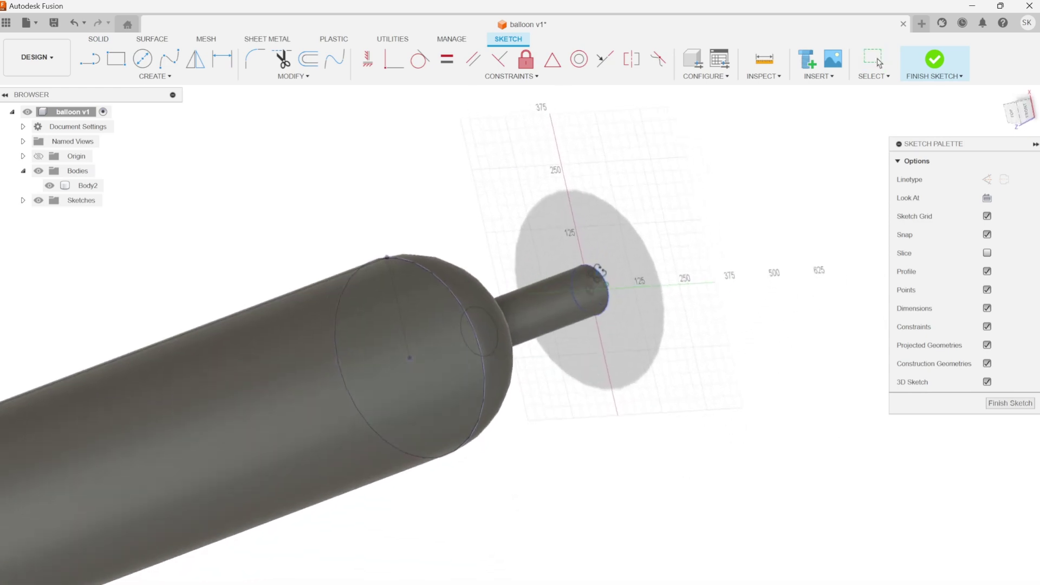
{"action": "left_click", "coordinate": [933, 59]}
- Reselect Body2 and send it to RoboDK with the RoboDK Load Model command
{"action": "scroll", "coordinate": [505, 308], "scroll_direction": "up", "scroll_amount": 3}
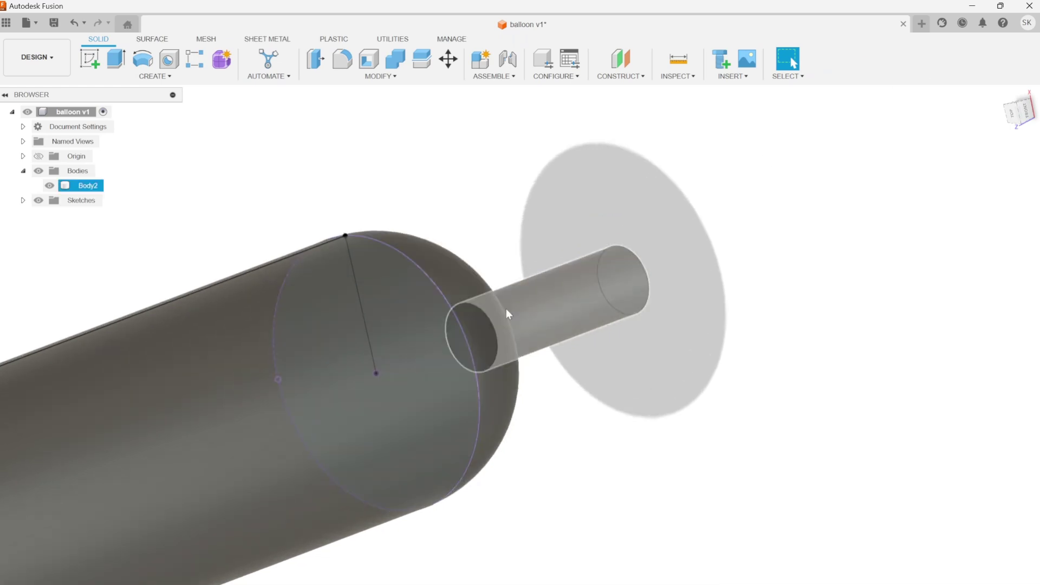
{"action": "scroll", "coordinate": [517, 305], "scroll_direction": "down", "scroll_amount": 5}
{"action": "middle_click_drag", "start_coordinate": [386, 260], "coordinate": [471, 239]}
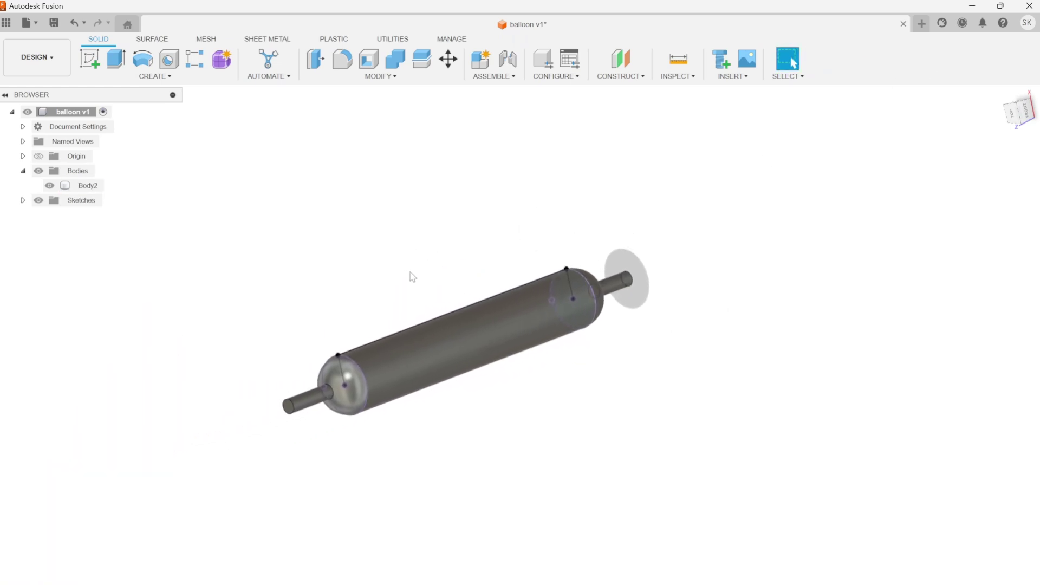
{"action": "left_click_drag", "start_coordinate": [209, 199], "coordinate": [761, 520]}
{"action": "left_click", "coordinate": [389, 42]}
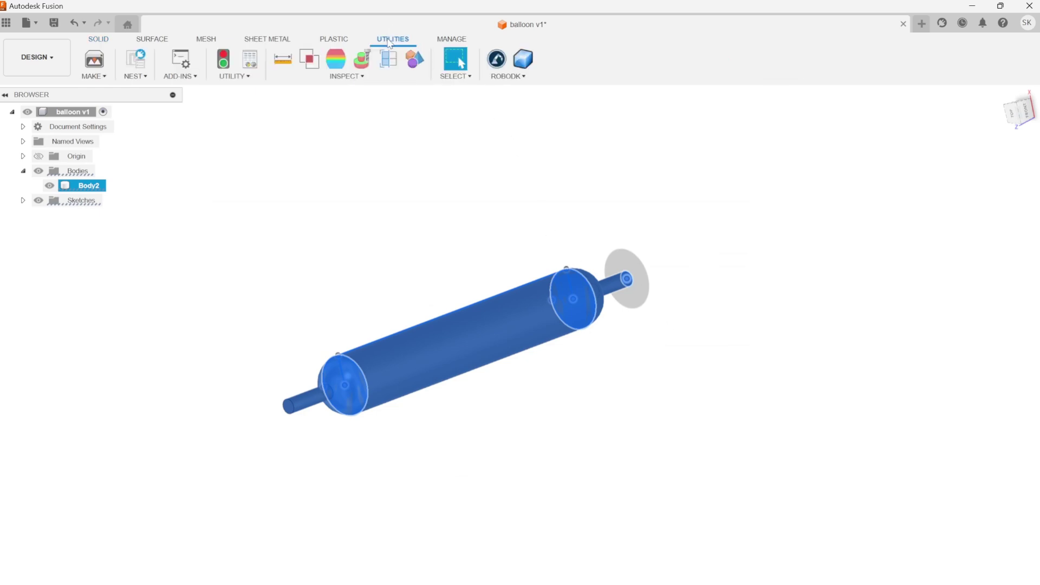
{"action": "left_click", "coordinate": [528, 58]}
{"action": "key", "text": "alt+Tab"}
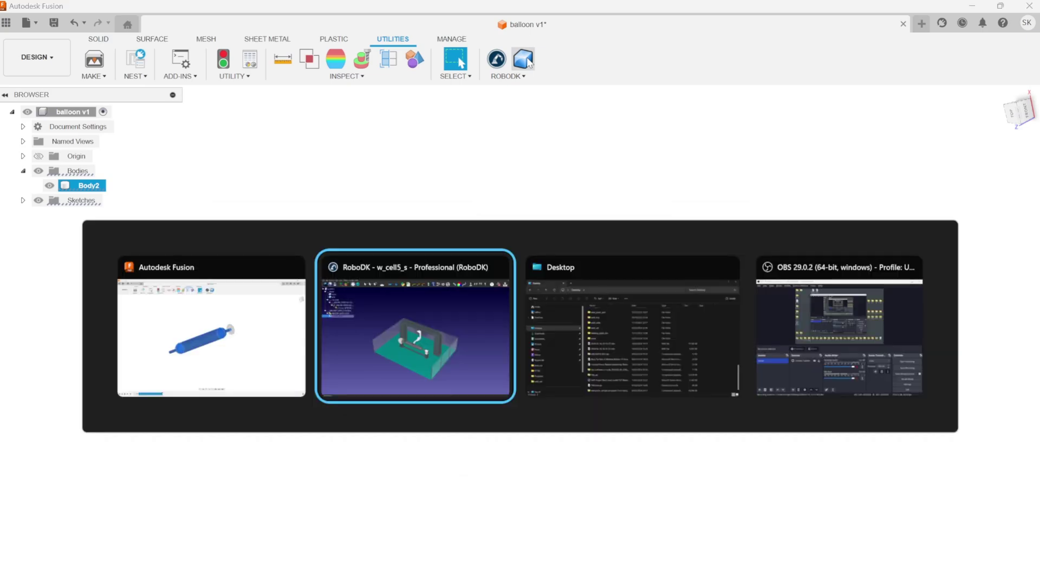
- Rename the imported balloon v1 model under work_frame to 'part', then return to Fusion
{"action": "scroll", "coordinate": [482, 379], "scroll_direction": "up", "scroll_amount": 5}
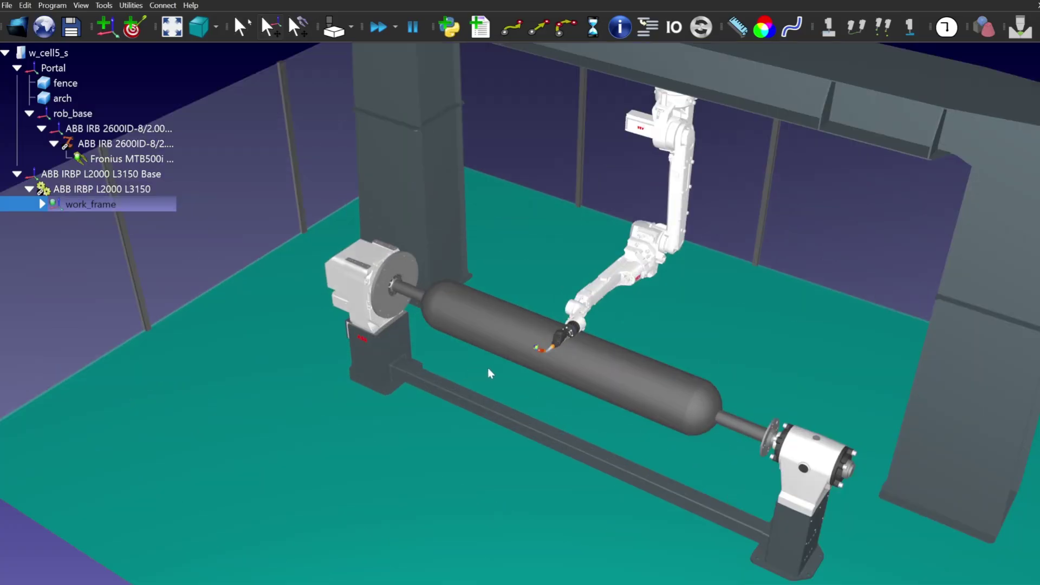
{"action": "left_click_drag", "start_coordinate": [570, 368], "coordinate": [541, 374]}
{"action": "left_click", "coordinate": [42, 205]}
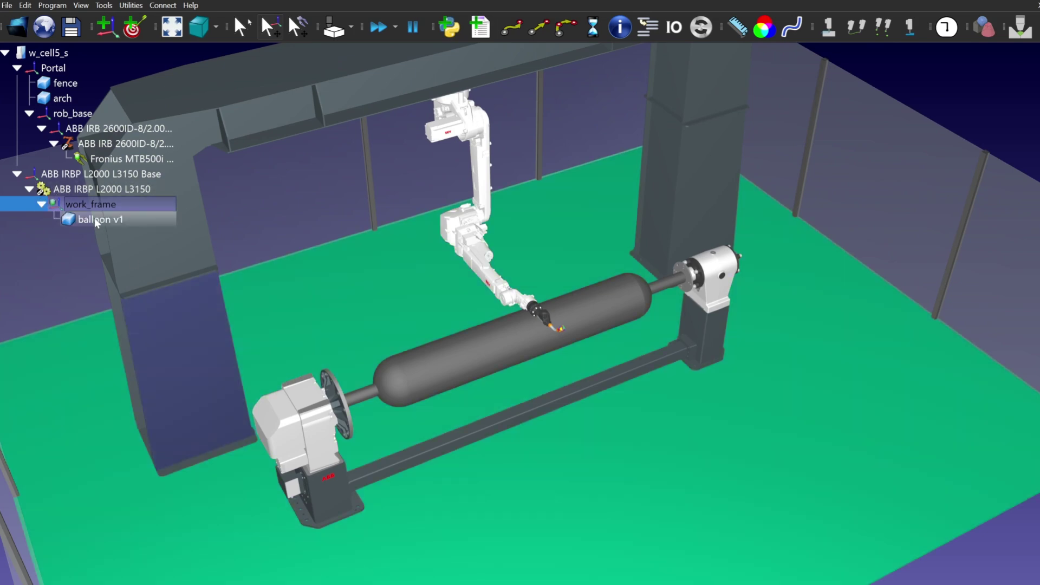
{"action": "left_click", "coordinate": [96, 221]}
{"action": "key", "text": "F2"}
{"action": "type", "text": "p"}
{"action": "key", "text": "Return"}
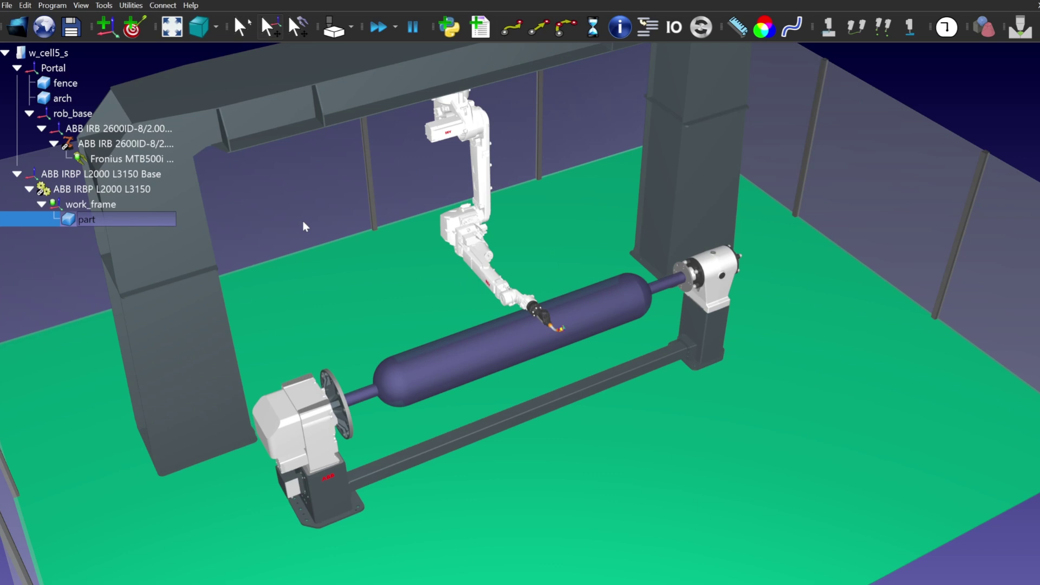
{"action": "left_click", "coordinate": [95, 206]}
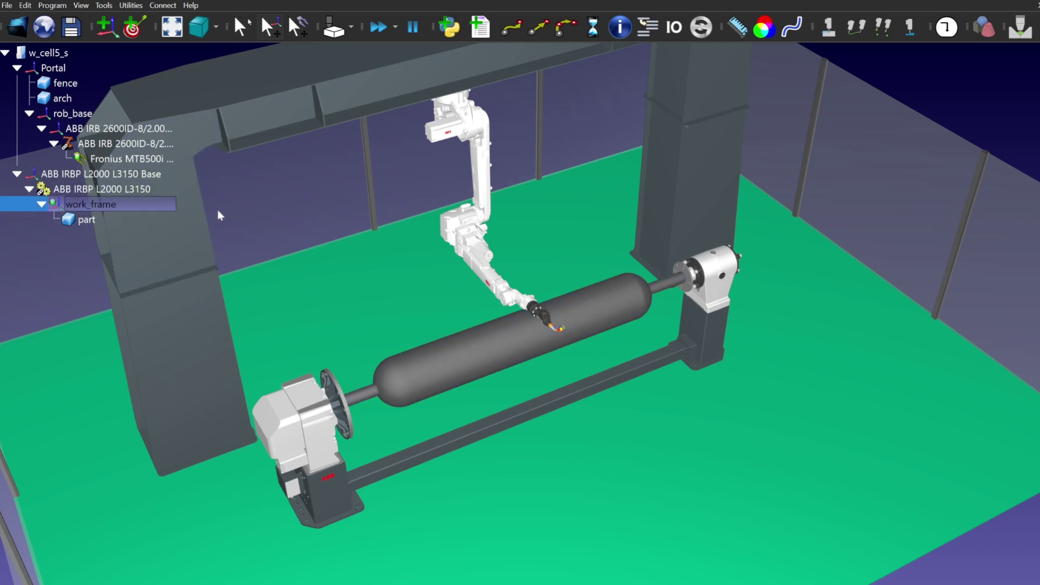
{"action": "key", "text": "alt+Tab"}
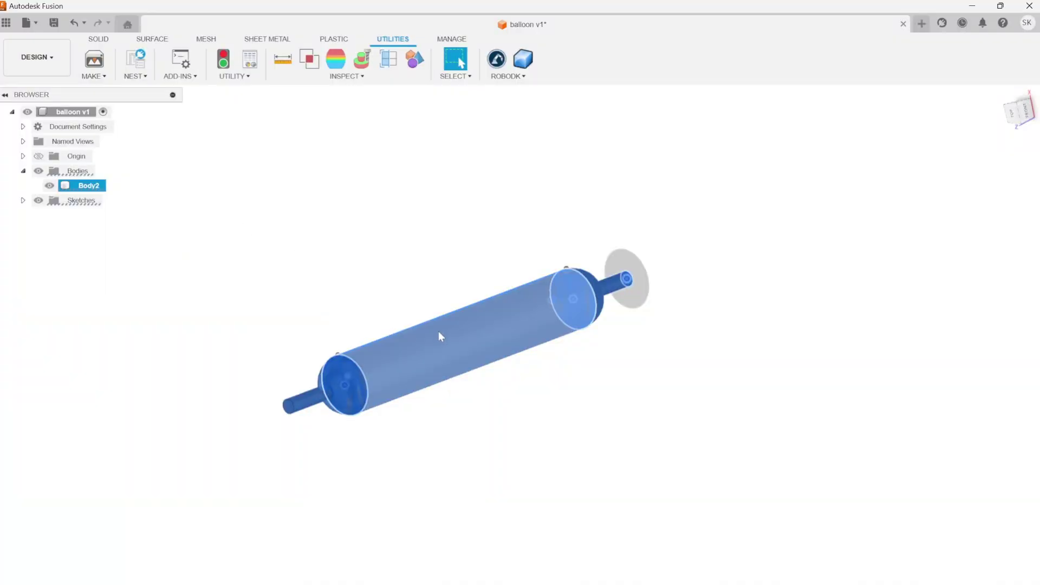
- Clear the body selection, reframe the balloon, and start RoboDK's curve-loading add-in
{"action": "left_click", "coordinate": [429, 294]}
{"action": "scroll", "coordinate": [368, 358], "scroll_direction": "down", "scroll_amount": 1}
{"action": "scroll", "coordinate": [374, 354], "scroll_direction": "up", "scroll_amount": 3}
{"action": "middle_click_drag", "start_coordinate": [506, 307], "coordinate": [317, 424], "text": "shift"}
{"action": "left_click", "coordinate": [374, 316]}
{"action": "middle_click_drag", "start_coordinate": [374, 315], "coordinate": [536, 279]}
{"action": "left_click", "coordinate": [509, 77]}
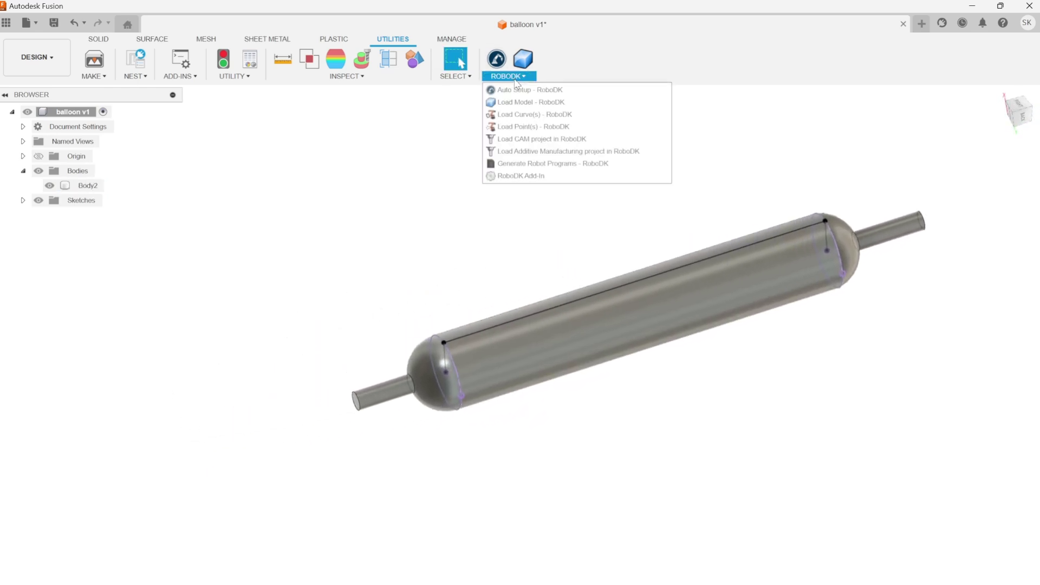
{"action": "left_click", "coordinate": [573, 119]}
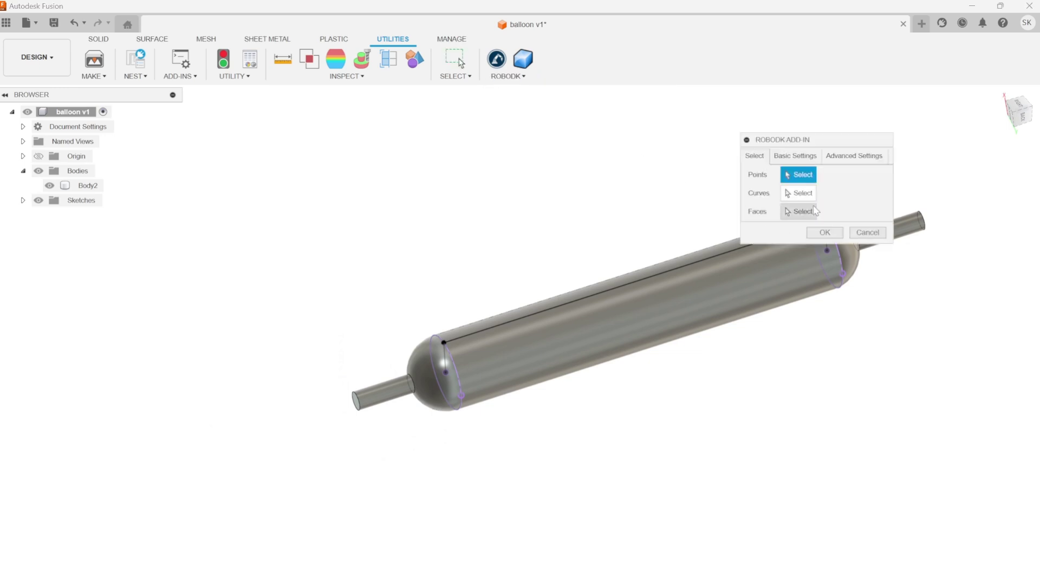
- Pick the left end circle, long seam and right end seam plus the cylindrical face, and send them
{"action": "left_click", "coordinate": [798, 193]}
{"action": "left_click", "coordinate": [454, 362]}
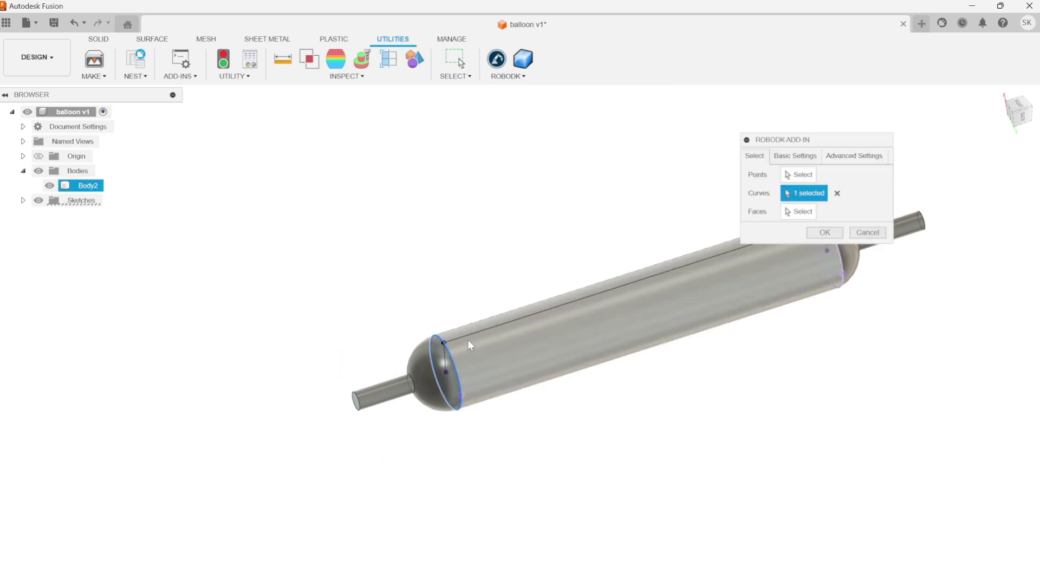
{"action": "left_click", "coordinate": [469, 335]}
{"action": "middle_click_drag", "start_coordinate": [598, 318], "coordinate": [420, 382]}
{"action": "left_click", "coordinate": [673, 336]}
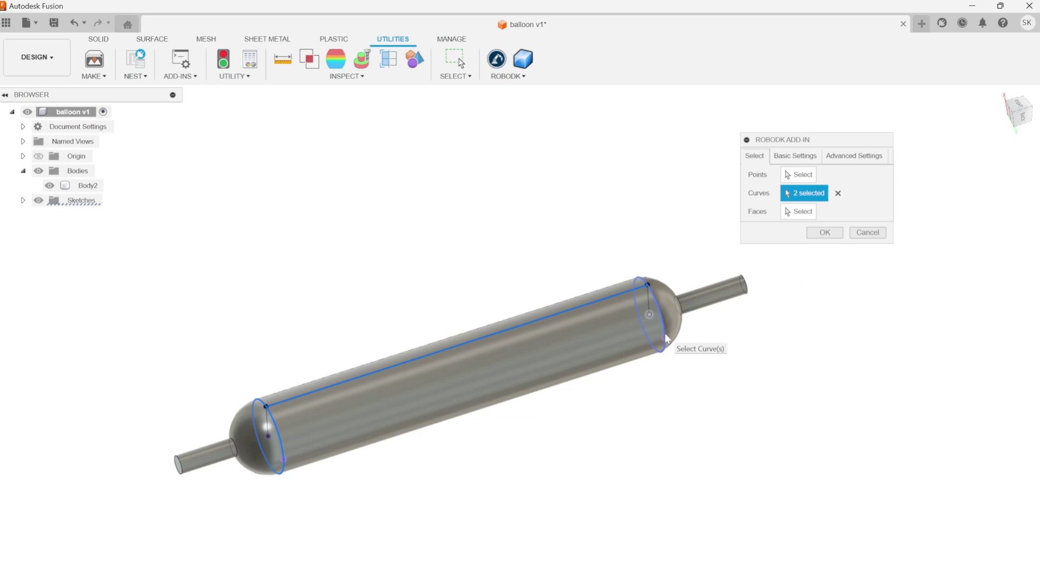
{"action": "left_click", "coordinate": [798, 211]}
{"action": "left_click", "coordinate": [534, 359]}
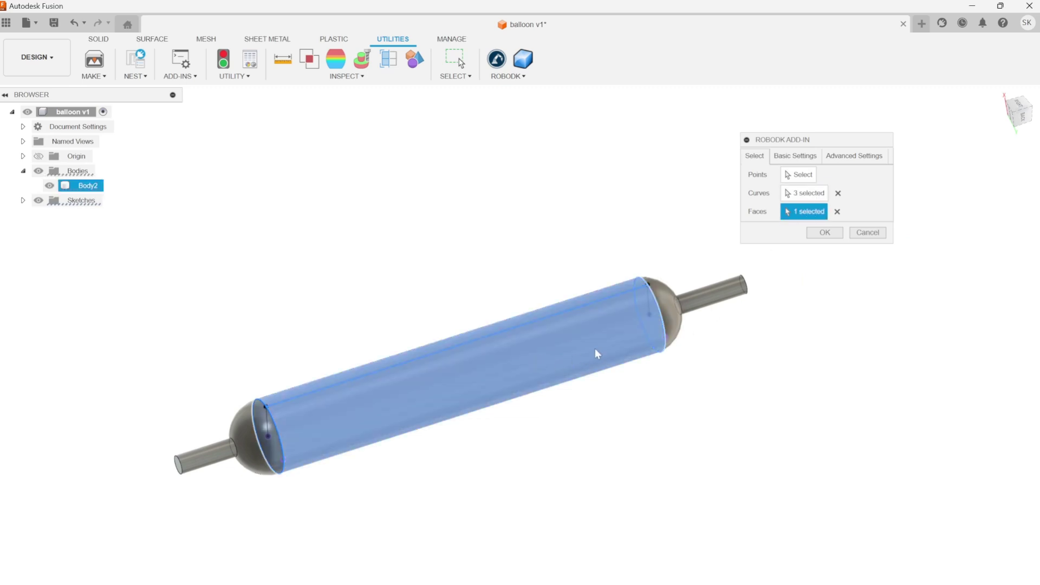
{"action": "left_click", "coordinate": [826, 233]}
{"action": "left_click", "coordinate": [645, 346]}
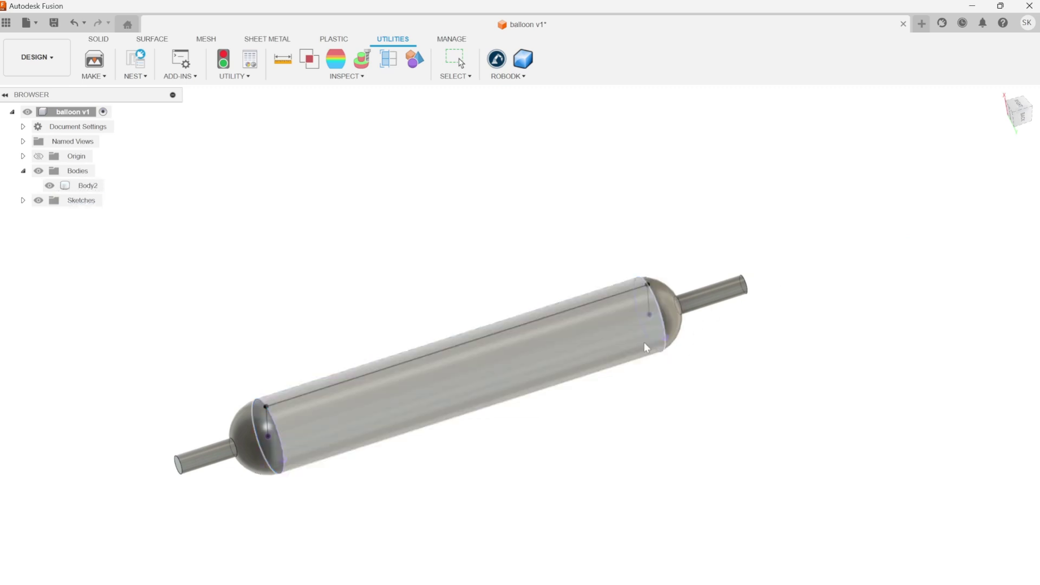
- Rename the imported balloon v1 curve object under work_frame to 'curves'
{"action": "key", "text": "alt+Tab"}
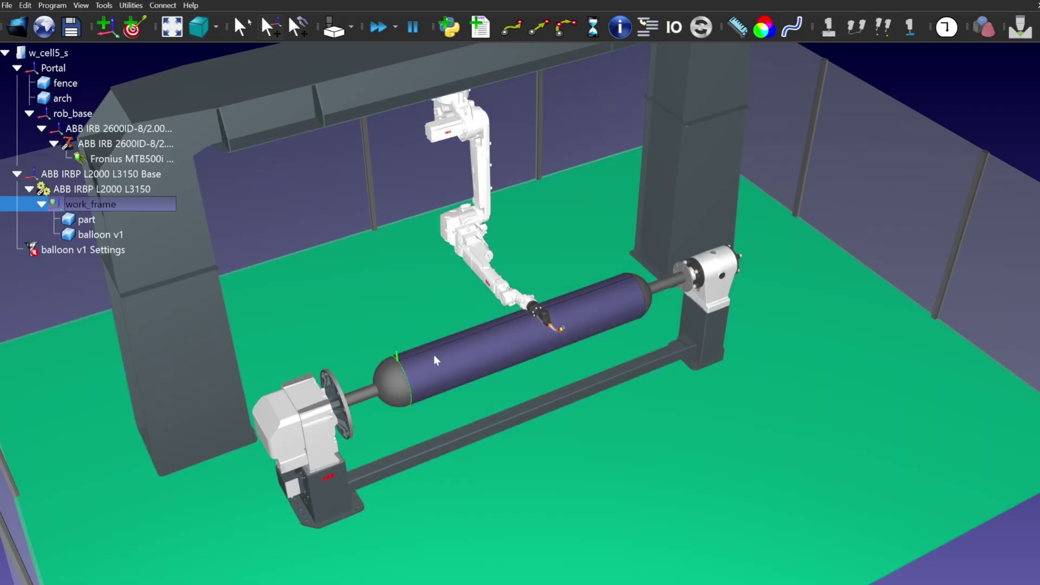
{"action": "scroll", "coordinate": [443, 350], "scroll_direction": "up", "scroll_amount": 10}
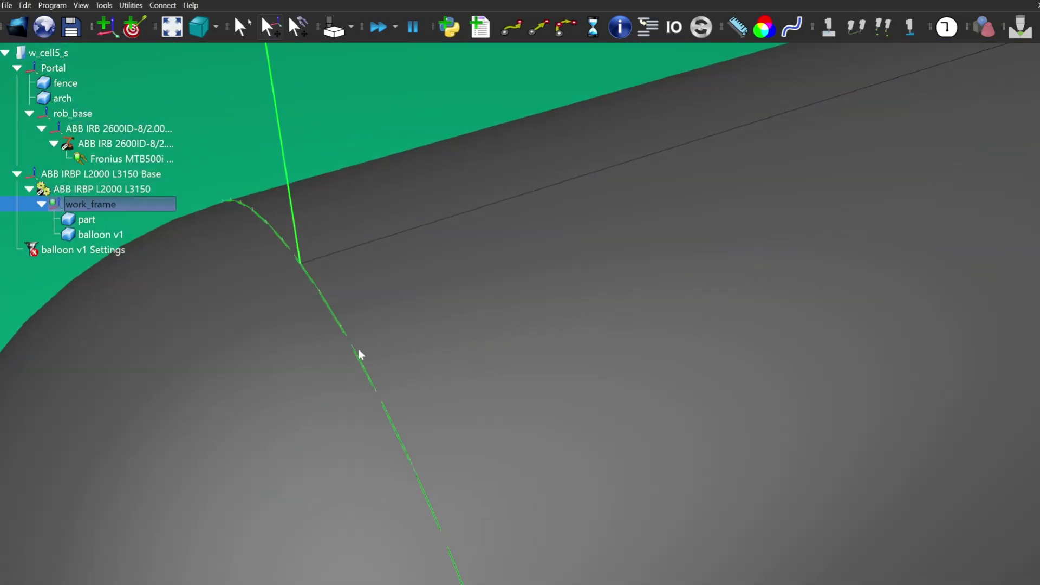
{"action": "right_click_drag", "start_coordinate": [355, 342], "coordinate": [332, 317]}
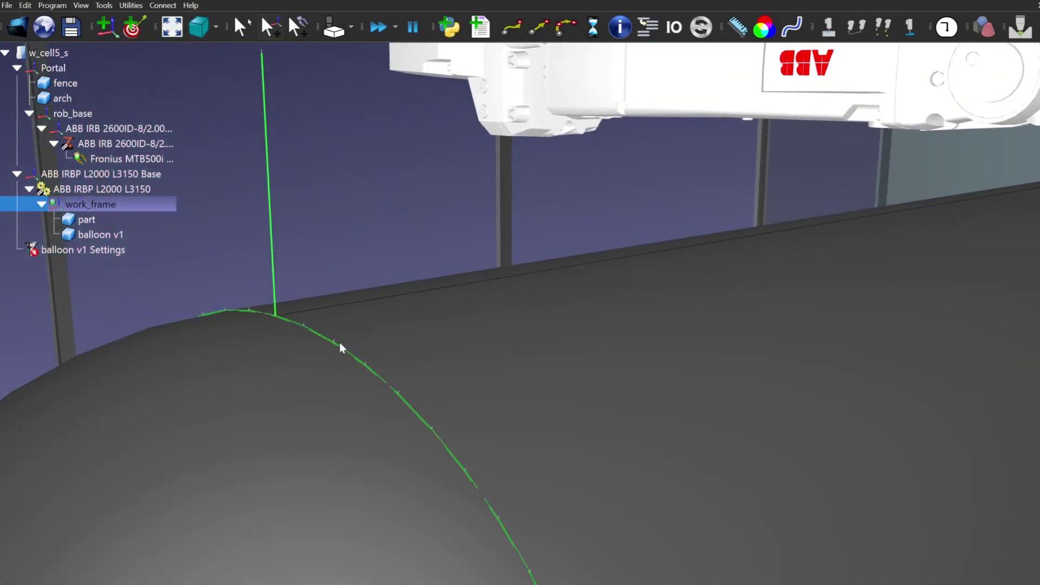
{"action": "left_click_drag", "start_coordinate": [346, 327], "coordinate": [364, 298]}
{"action": "left_click", "coordinate": [114, 235]}
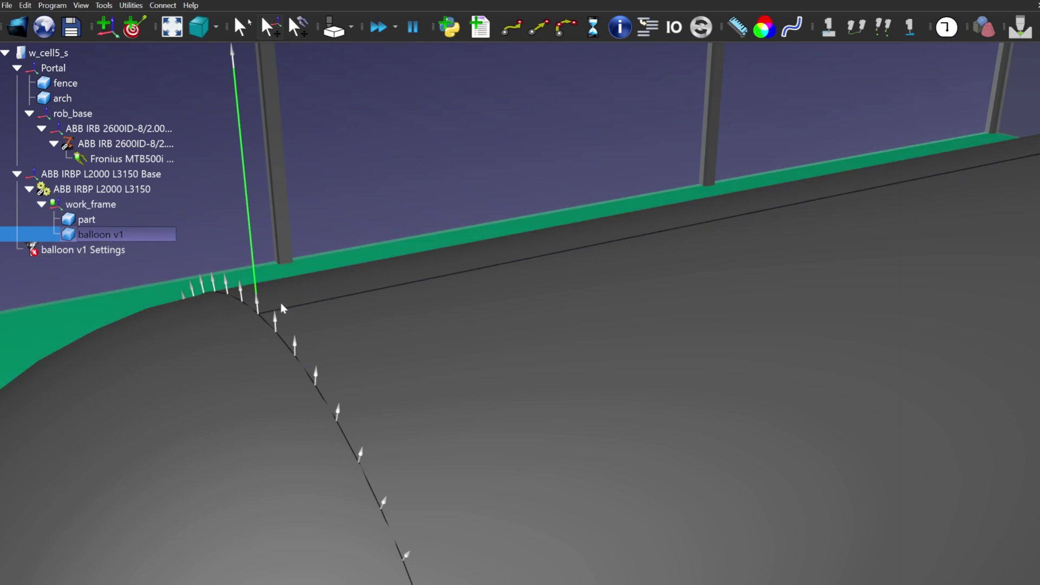
{"action": "key", "text": "F2"}
{"action": "type", "text": "cur"}
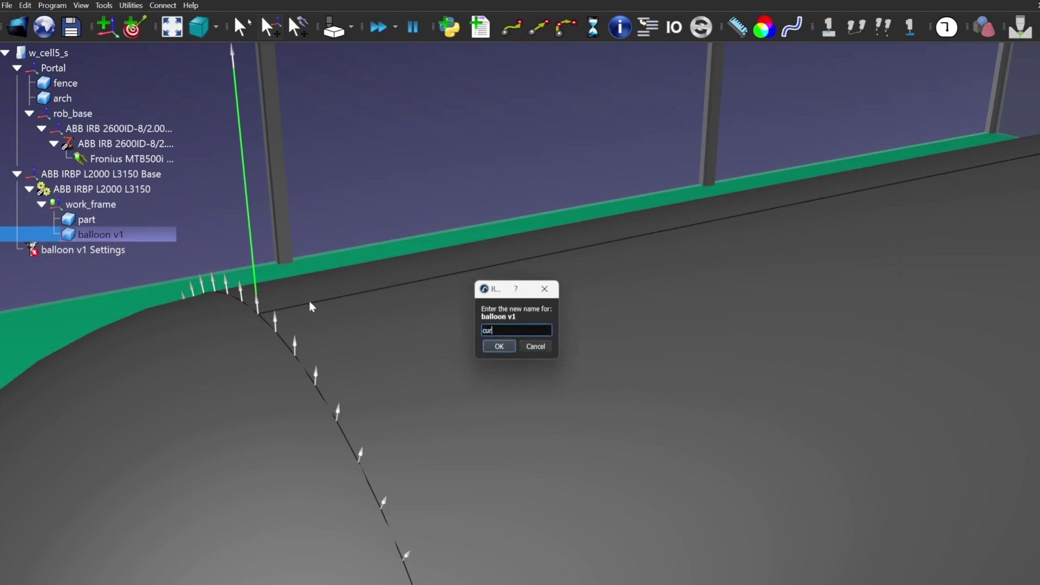
{"action": "type", "text": "ves"}
{"action": "key", "text": "Return"}
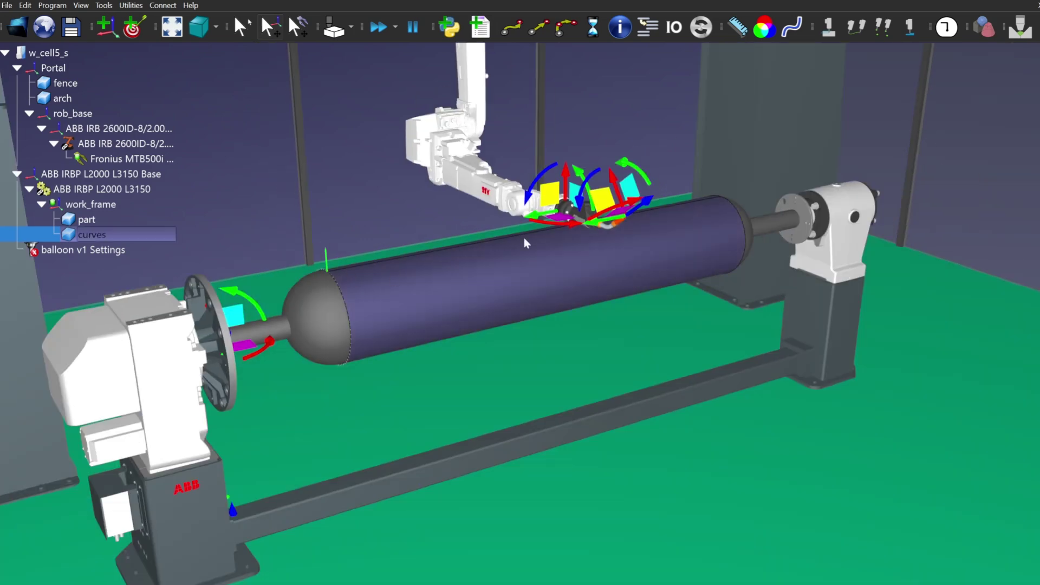
{"action": "middle_click_drag", "start_coordinate": [758, 208], "coordinate": [572, 263]}
{"action": "scroll", "coordinate": [520, 259], "scroll_direction": "up", "scroll_amount": 6}
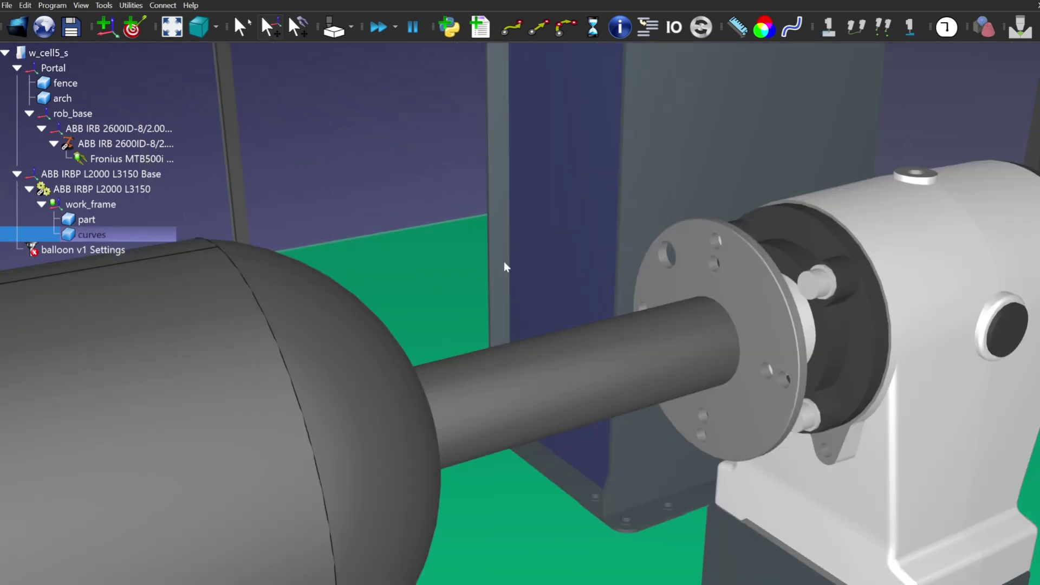
{"action": "middle_click_drag", "start_coordinate": [271, 256], "coordinate": [392, 269]}
- Delete the balloon v1 Settings item from the station tree
{"action": "left_click", "coordinate": [420, 269]}
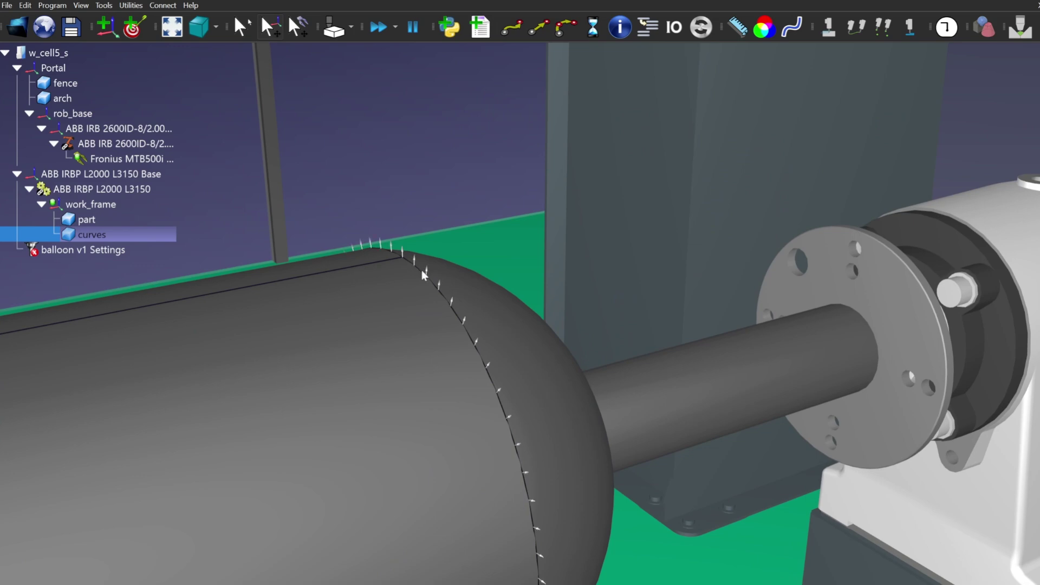
{"action": "scroll", "coordinate": [422, 269], "scroll_direction": "down", "scroll_amount": 3}
{"action": "scroll", "coordinate": [430, 265], "scroll_direction": "down", "scroll_amount": 6}
{"action": "middle_click_drag", "start_coordinate": [407, 261], "coordinate": [496, 296]}
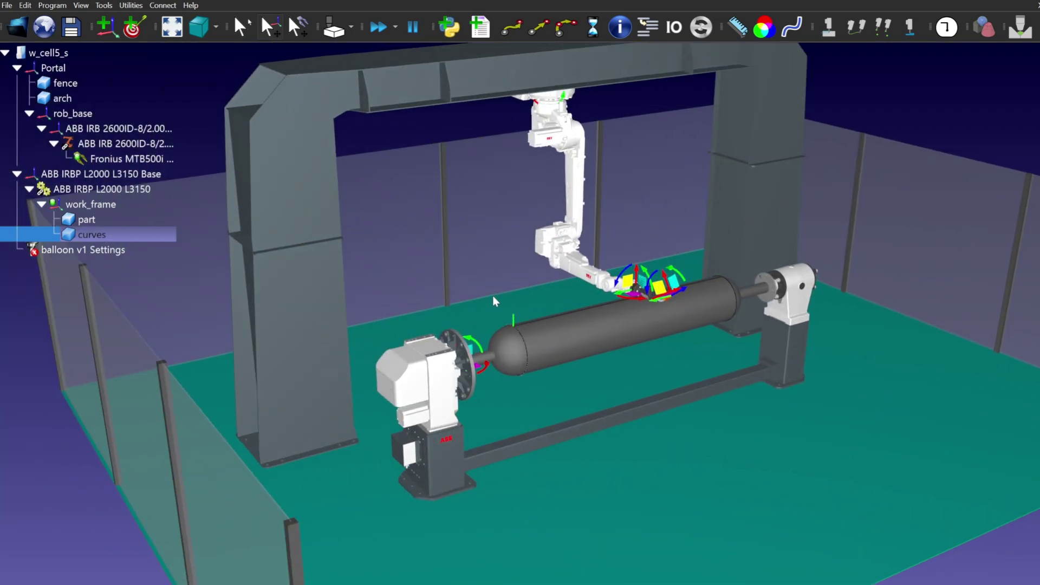
{"action": "right_click_drag", "start_coordinate": [496, 296], "coordinate": [453, 300]}
{"action": "left_click", "coordinate": [119, 254]}
{"action": "key", "text": "Delete"}
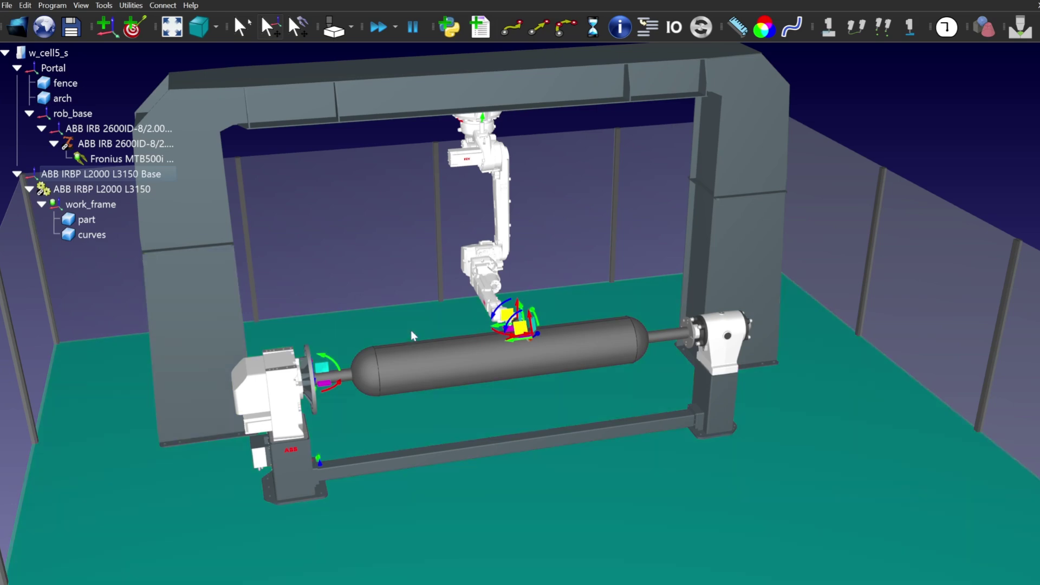
{"action": "right_click_drag", "start_coordinate": [410, 330], "coordinate": [396, 330]}
{"action": "key", "text": "Escape"}
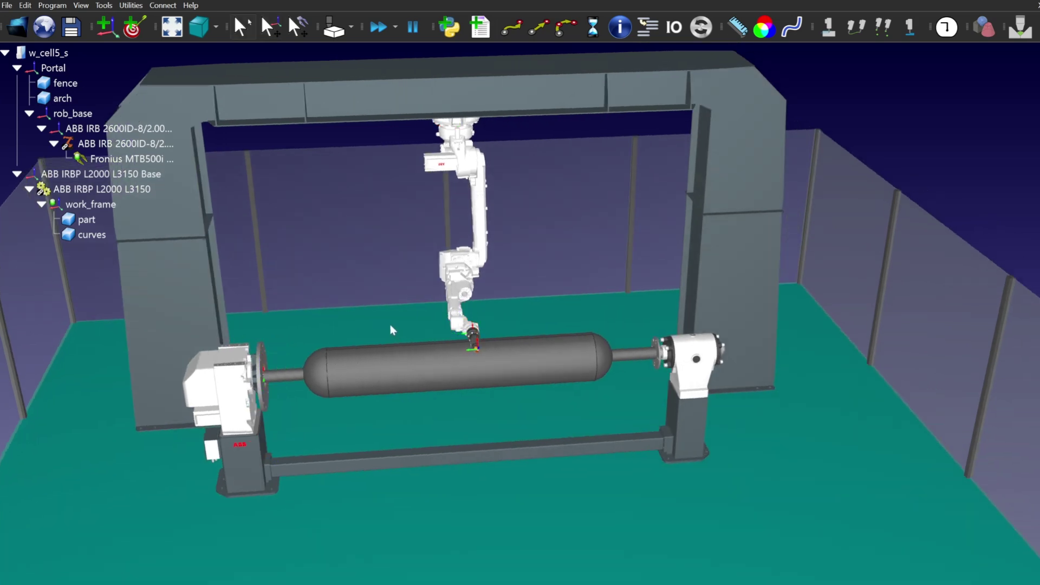
- Create a new curve follow project, Path1, with its settings fully visible
{"action": "left_click_drag", "start_coordinate": [391, 324], "coordinate": [445, 380]}
{"action": "scroll", "coordinate": [490, 304], "scroll_direction": "up", "scroll_amount": 5}
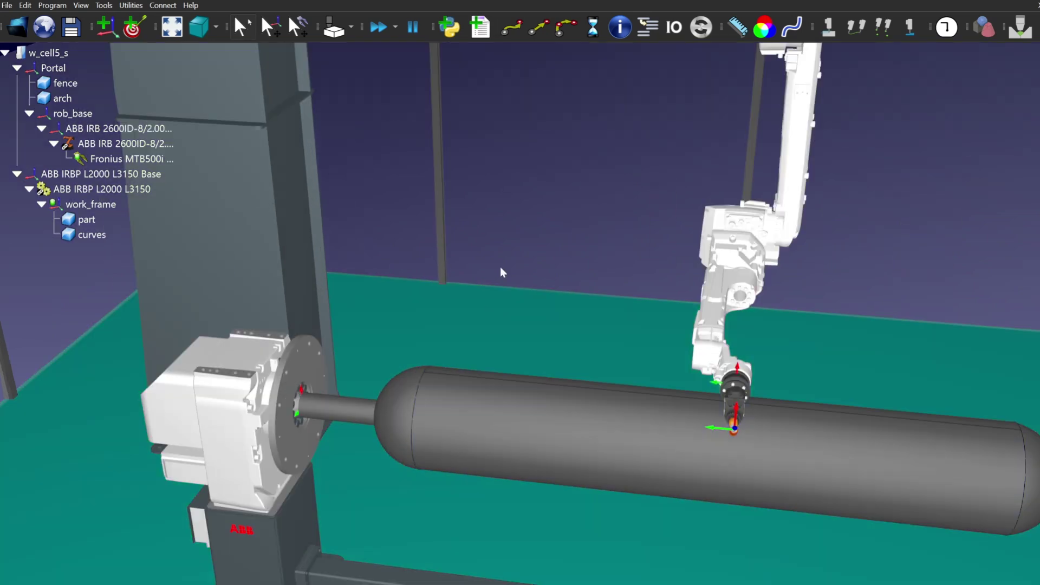
{"action": "left_click", "coordinate": [857, 28]}
{"action": "left_click_drag", "start_coordinate": [660, 311], "coordinate": [707, 103]}
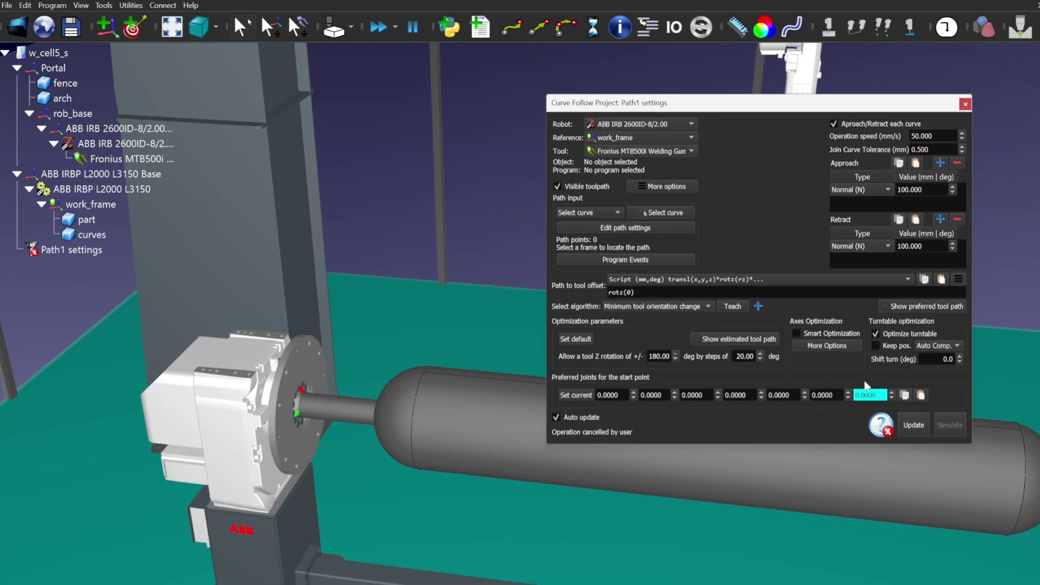
- Keep the turntable position with no compensation and assign the tank's left-end seam curve to Path1
{"action": "left_click", "coordinate": [876, 346]}
{"action": "left_click", "coordinate": [928, 347]}
{"action": "left_click", "coordinate": [682, 213]}
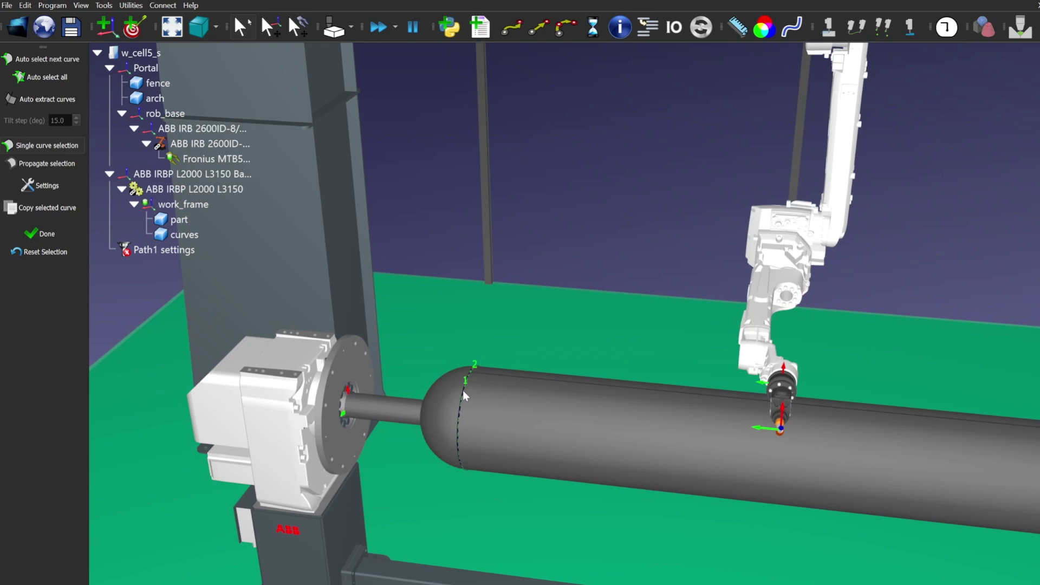
{"action": "left_click", "coordinate": [463, 390]}
{"action": "left_click", "coordinate": [39, 234]}
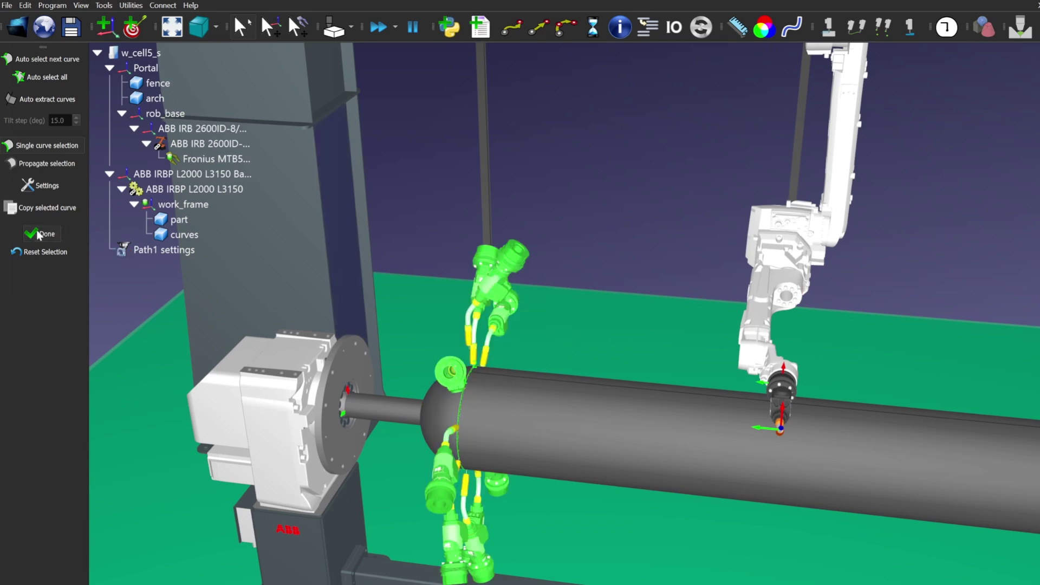
- Show preferred tool orientations, turn off auto update, then solve and simulate Path1
{"action": "left_click", "coordinate": [886, 306]}
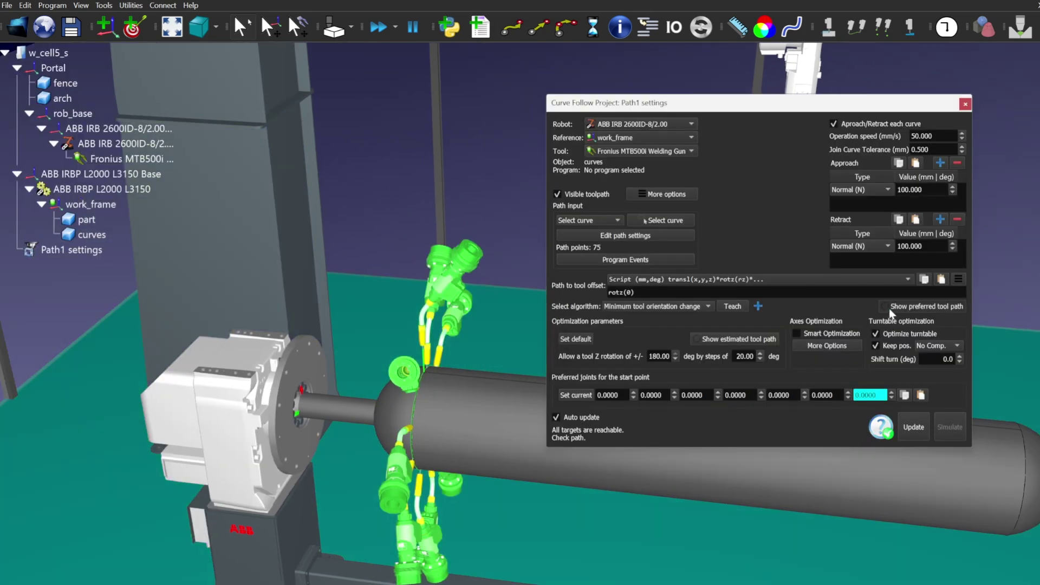
{"action": "left_click", "coordinate": [589, 418]}
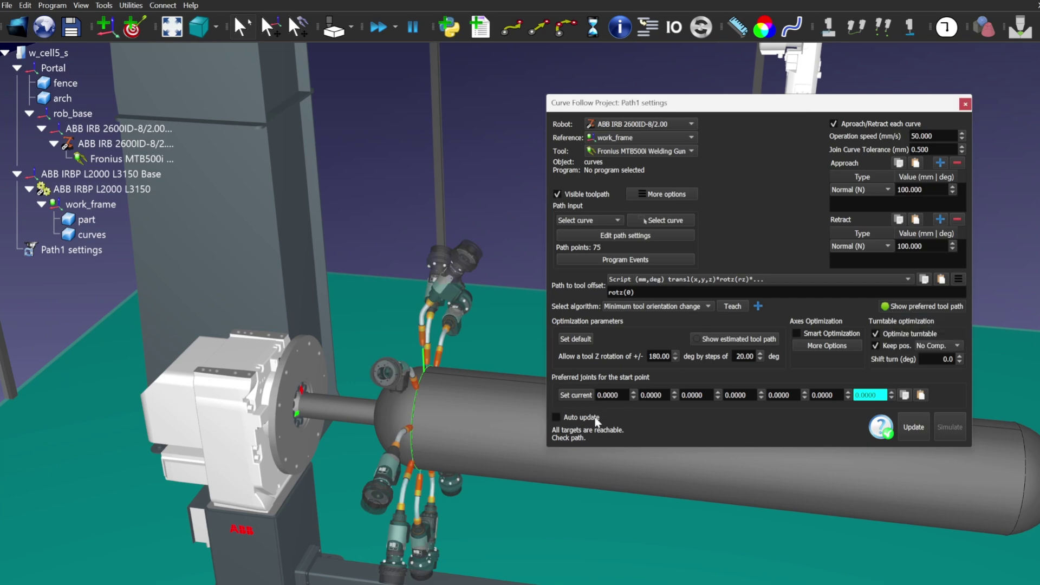
{"action": "left_click", "coordinate": [914, 428]}
{"action": "left_click", "coordinate": [943, 432]}
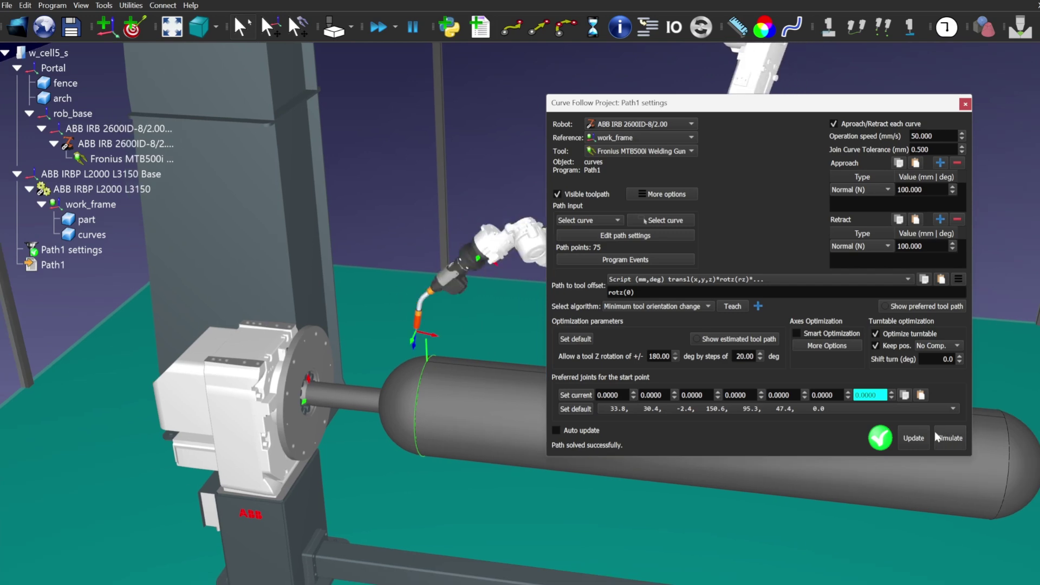
{"action": "scroll", "coordinate": [484, 346], "scroll_direction": "down", "scroll_amount": 3}
{"action": "middle_click_drag", "start_coordinate": [484, 346], "coordinate": [393, 343]}
{"action": "mouse_move", "coordinate": [393, 343]}
{"action": "right_mouse_down"}
{"action": "mouse_move", "coordinate": [428, 343]}
{"action": "mouse_move", "coordinate": [396, 346]}
{"action": "right_mouse_up"}
{"action": "left_click_drag", "start_coordinate": [396, 346], "coordinate": [382, 351]}
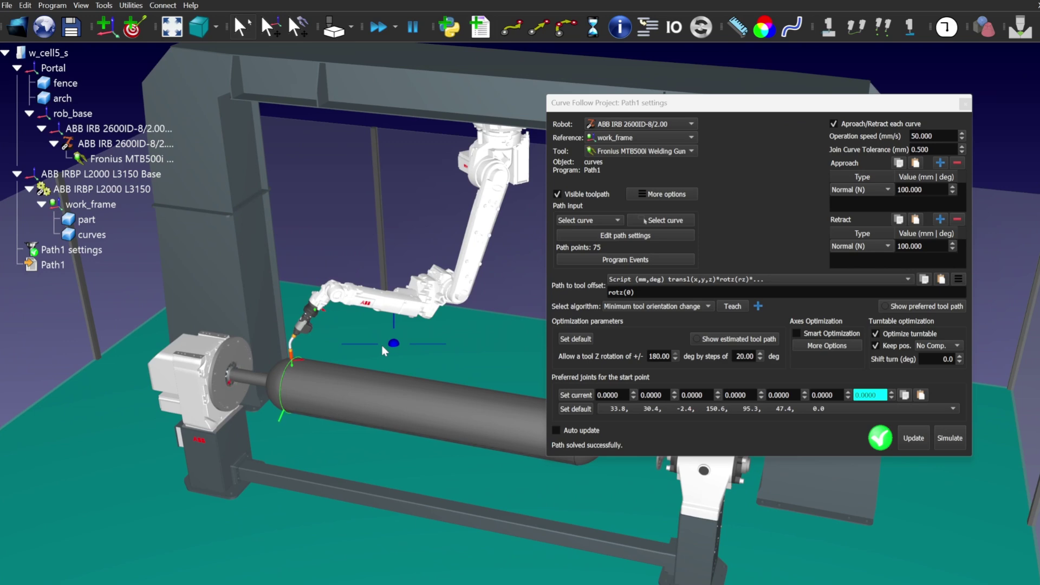
{"action": "right_click_drag", "start_coordinate": [381, 346], "coordinate": [391, 340]}
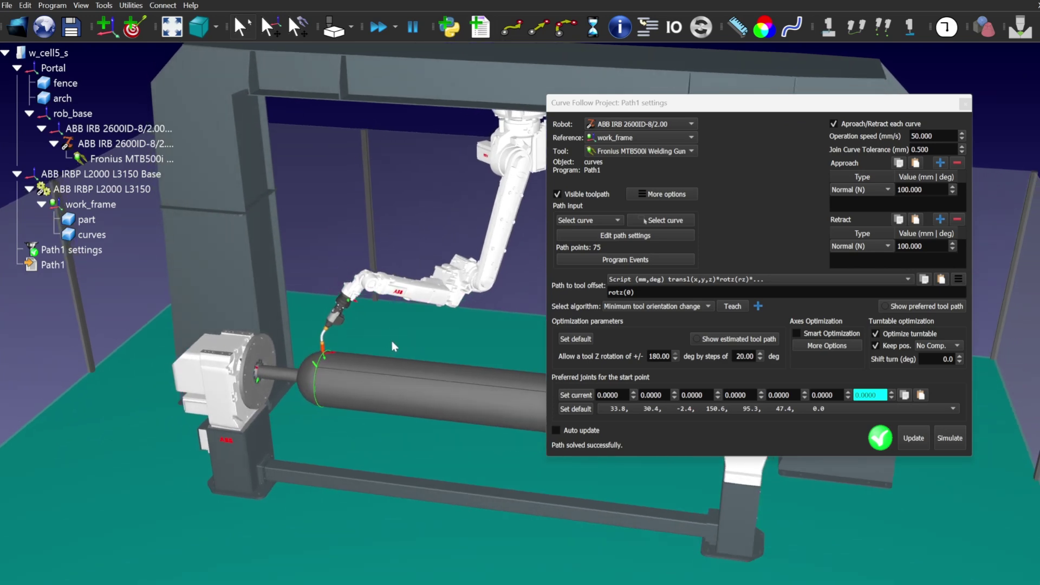
{"action": "middle_click_drag", "start_coordinate": [392, 340], "coordinate": [303, 367]}
{"action": "scroll", "coordinate": [262, 392], "scroll_direction": "up", "scroll_amount": 5}
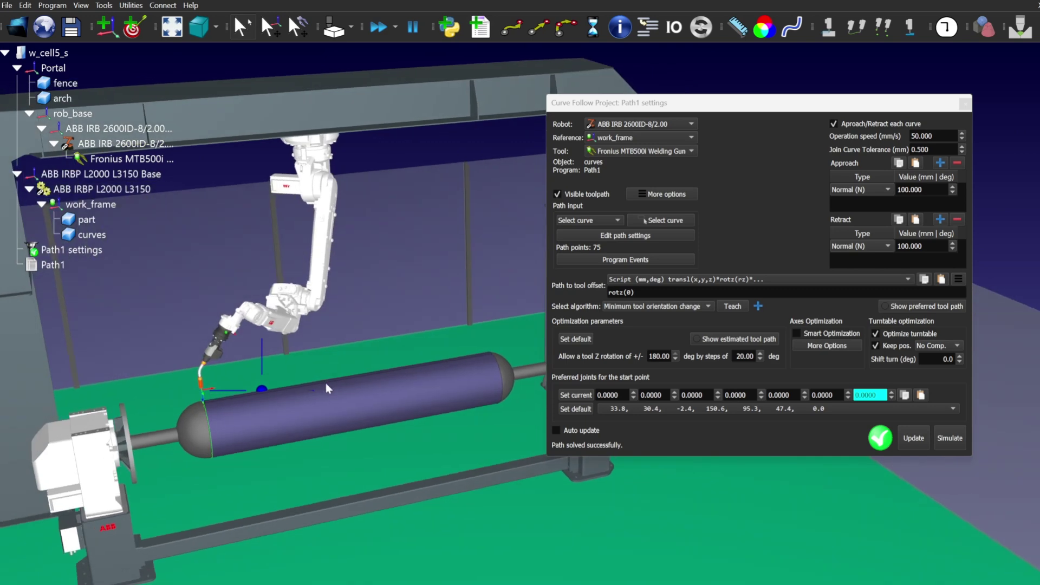
{"action": "scroll", "coordinate": [216, 389], "scroll_direction": "up", "scroll_amount": 3}
{"action": "middle_click_drag", "start_coordinate": [216, 389], "coordinate": [251, 353]}
{"action": "scroll", "coordinate": [251, 353], "scroll_direction": "down", "scroll_amount": 3}
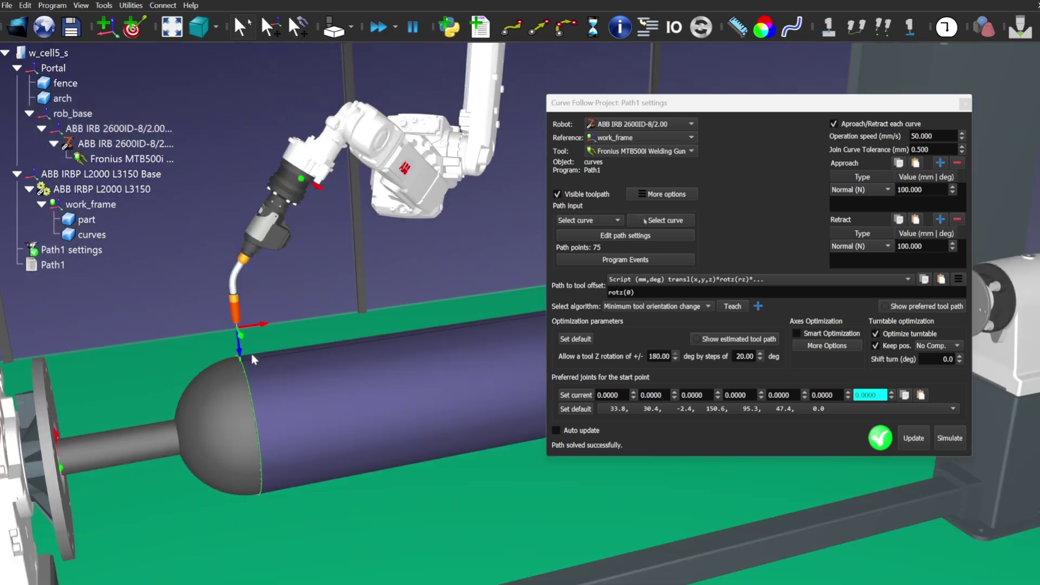
- Use the robot's current pose as Path1's preferred start joints and recalculate the path
{"action": "left_click", "coordinate": [734, 307]}
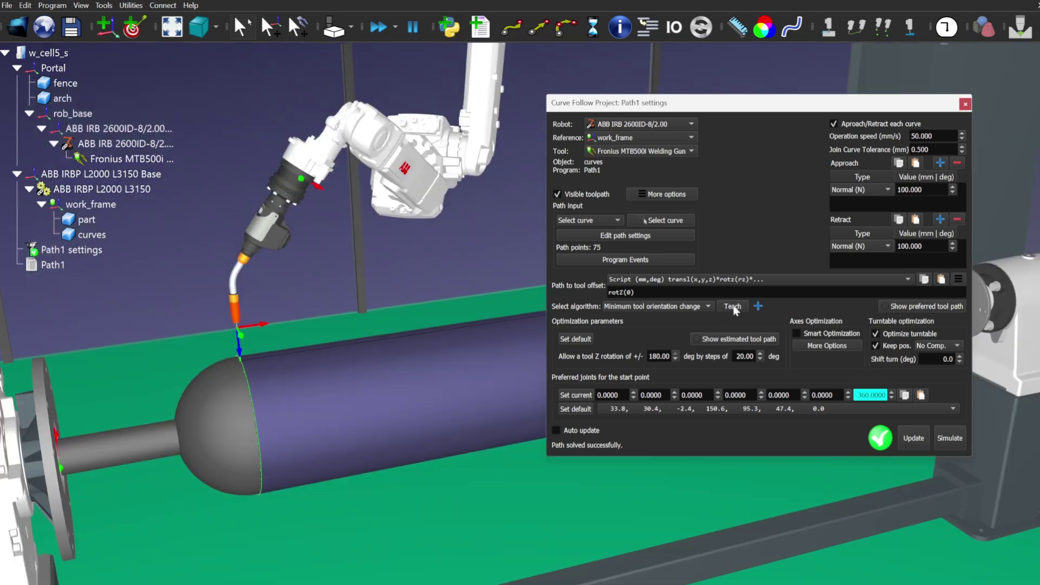
{"action": "left_click", "coordinate": [578, 396]}
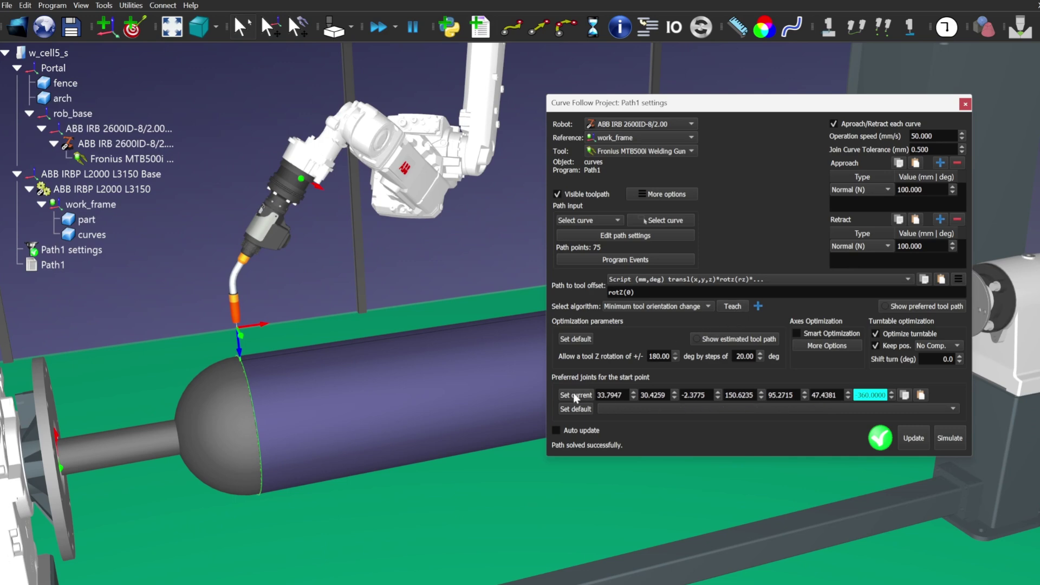
{"action": "double_click", "coordinate": [867, 393]}
{"action": "left_click", "coordinate": [910, 438]}
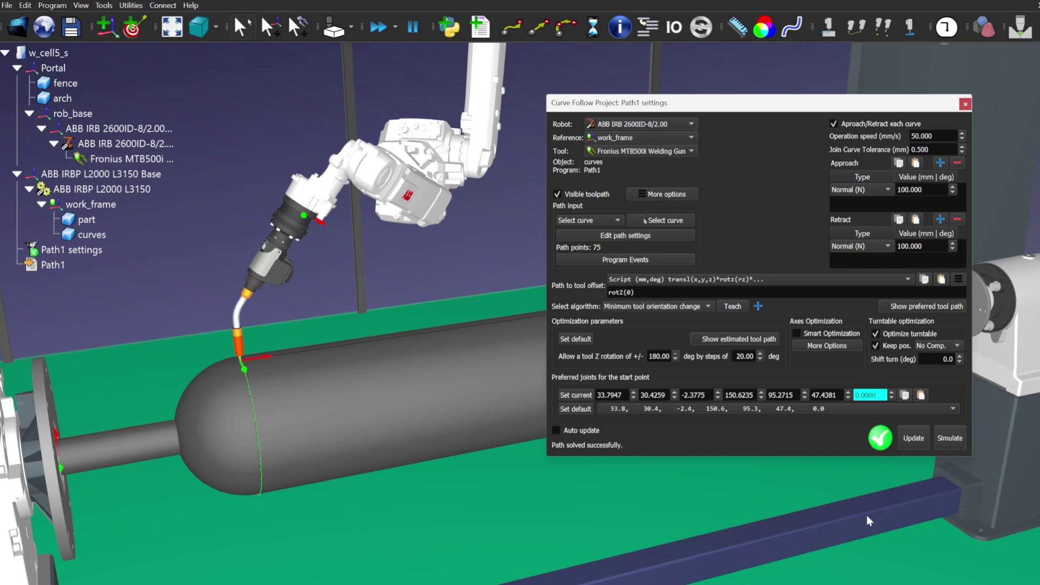
{"action": "left_click", "coordinate": [966, 104]}
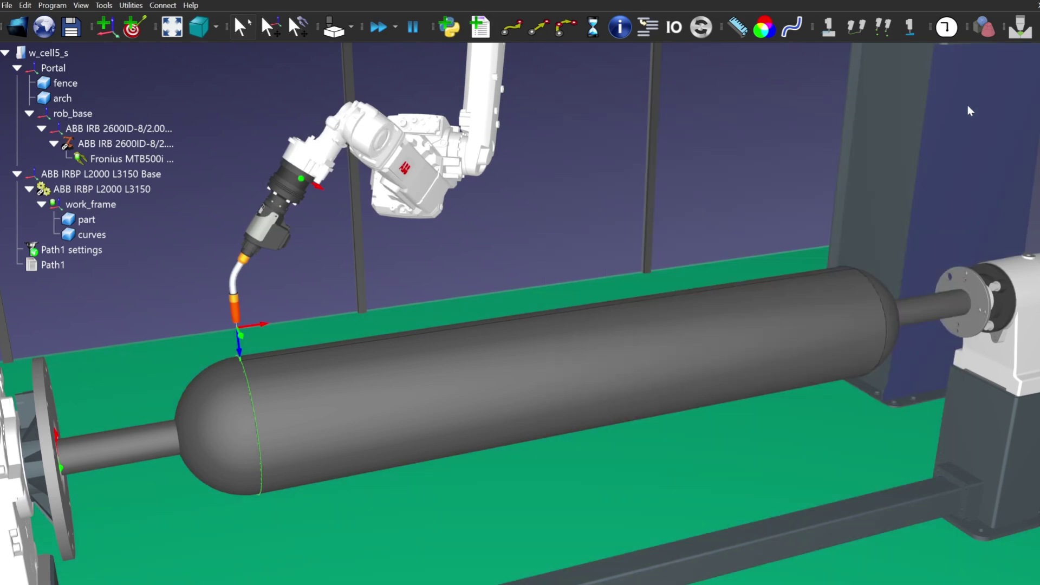
- Create Path2 on the cylinder's seam curve with turntable optimization turned off
{"action": "key", "text": "alt+Tab"}
{"action": "key", "text": "alt+Tab"}
{"action": "key", "text": "alt+Tab"}
{"action": "key", "text": "alt+Tab"}
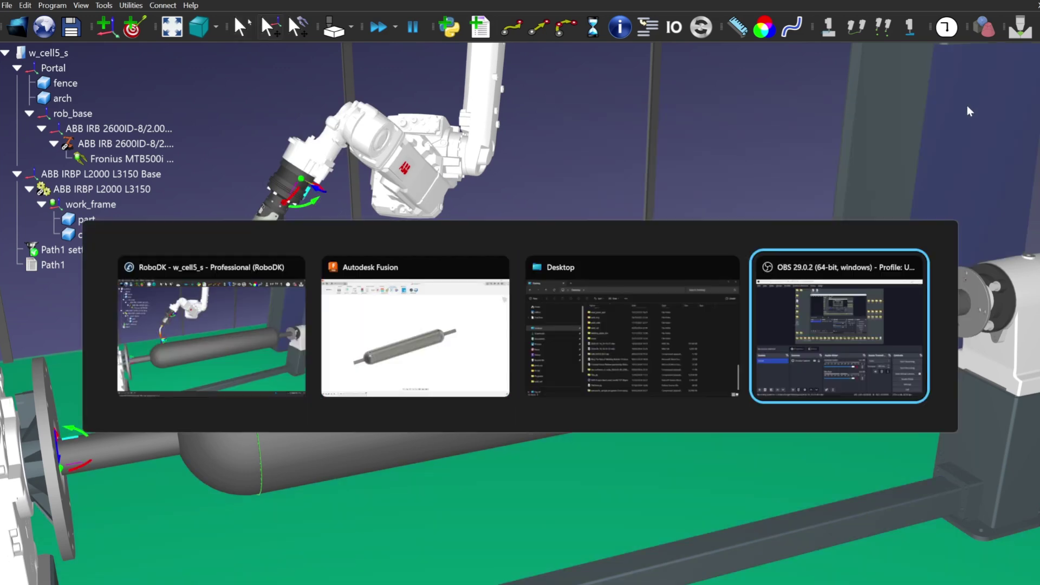
{"action": "left_click", "coordinate": [856, 28]}
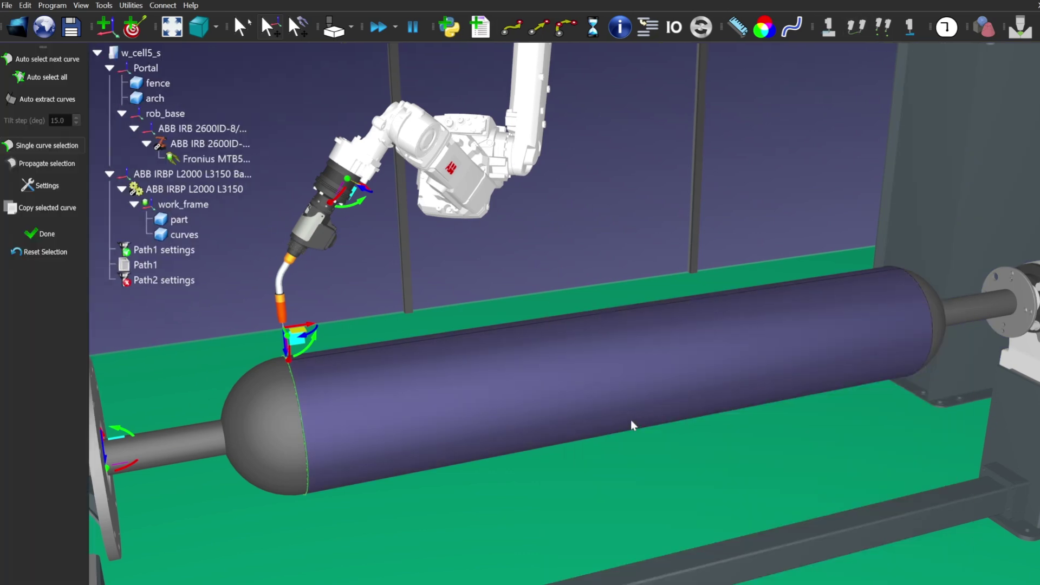
{"action": "scroll", "coordinate": [350, 357], "scroll_direction": "up", "scroll_amount": 3}
{"action": "left_click", "coordinate": [304, 359]}
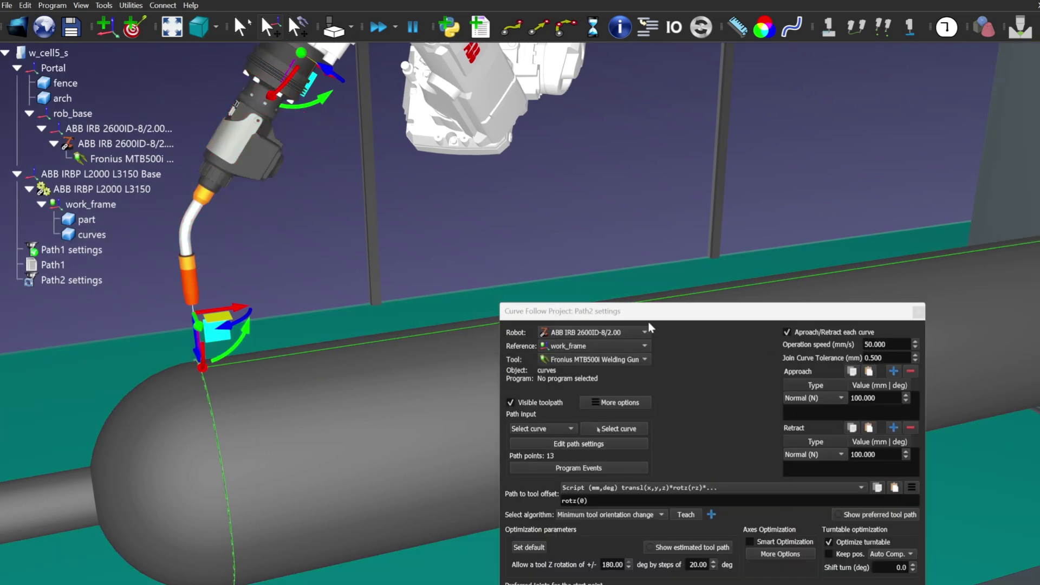
{"action": "left_click", "coordinate": [816, 372]}
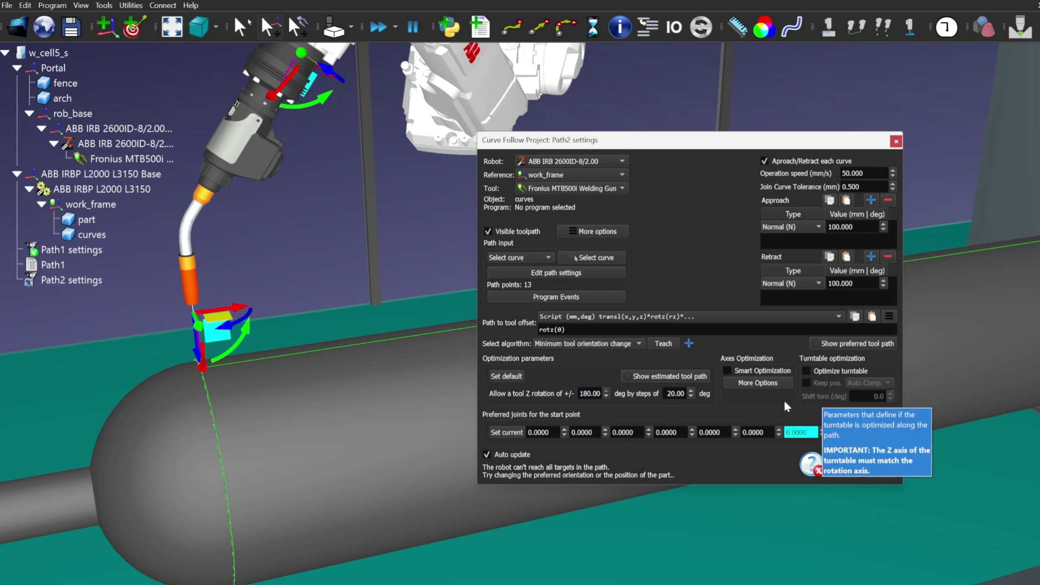
- Set Path2's preferred start to the current joints, then solve and simulate it
{"action": "left_click", "coordinate": [505, 432]}
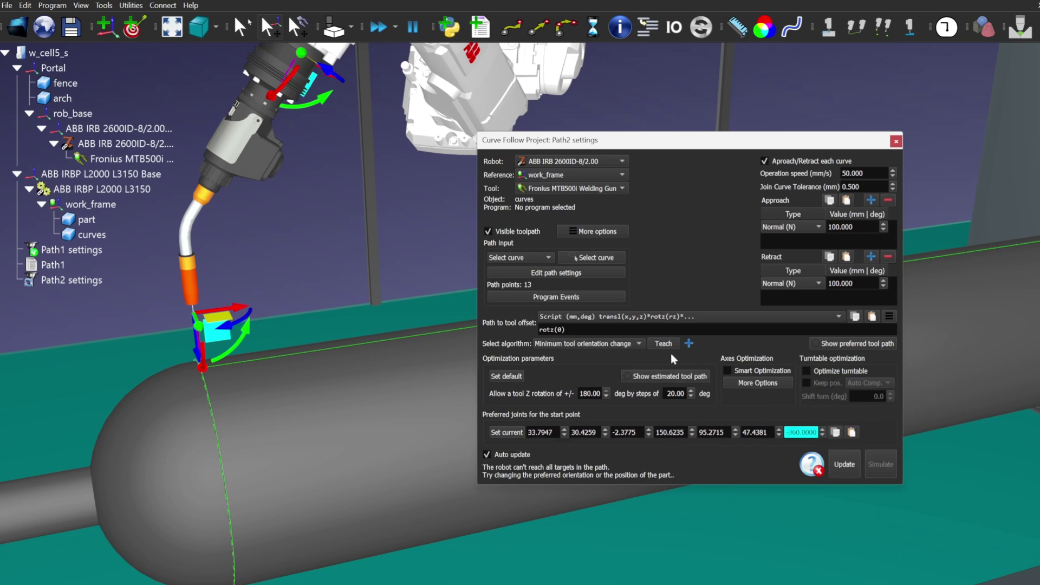
{"action": "left_click", "coordinate": [846, 465]}
{"action": "left_click", "coordinate": [879, 474]}
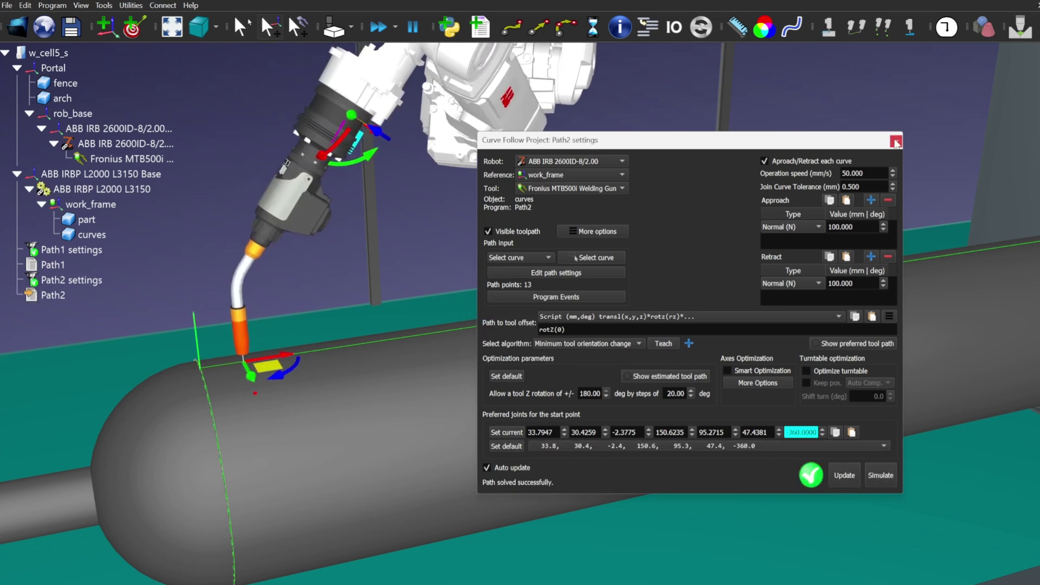
{"action": "left_click", "coordinate": [896, 141]}
{"action": "scroll", "coordinate": [766, 276], "scroll_direction": "down", "scroll_amount": 5}
{"action": "scroll", "coordinate": [648, 329], "scroll_direction": "down", "scroll_amount": 3}
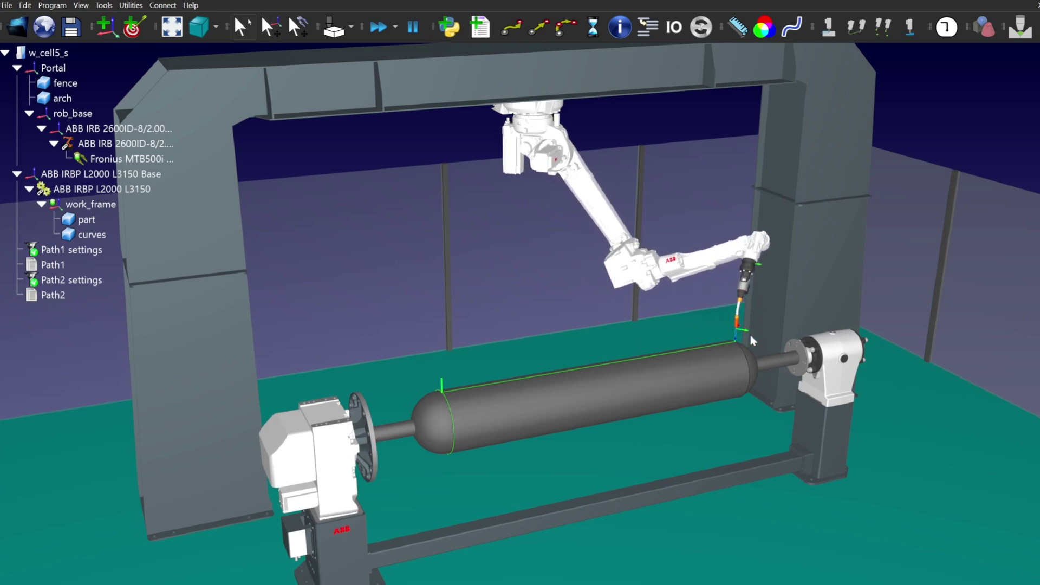
- Zoom in on the torch tip and create Path3, placing its settings at the top right
{"action": "scroll", "coordinate": [726, 339], "scroll_direction": "up", "scroll_amount": 5}
{"action": "scroll", "coordinate": [731, 340], "scroll_direction": "up", "scroll_amount": 5}
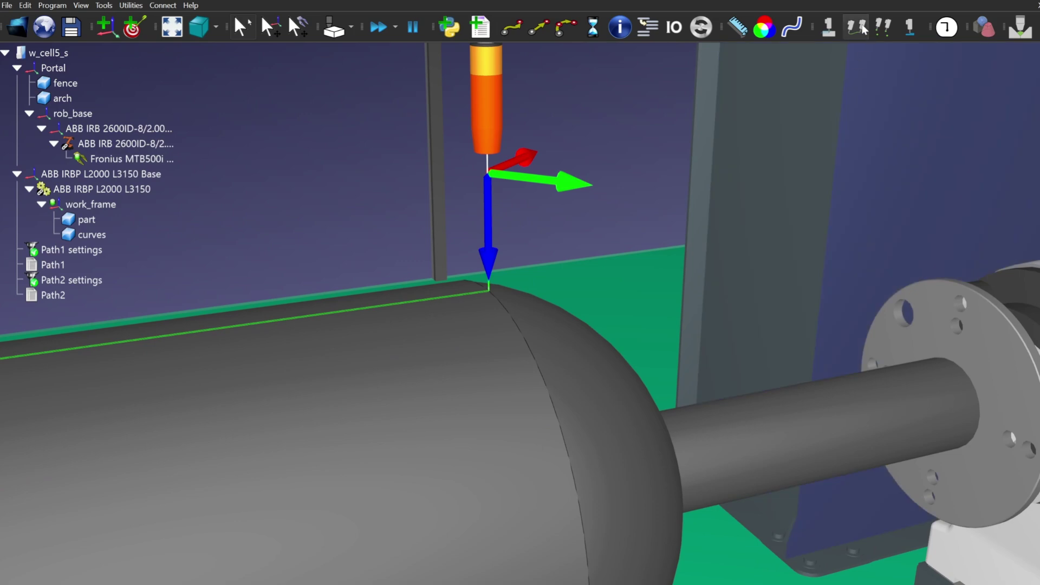
{"action": "left_click", "coordinate": [859, 25]}
{"action": "left_click_drag", "start_coordinate": [681, 305], "coordinate": [835, 80]}
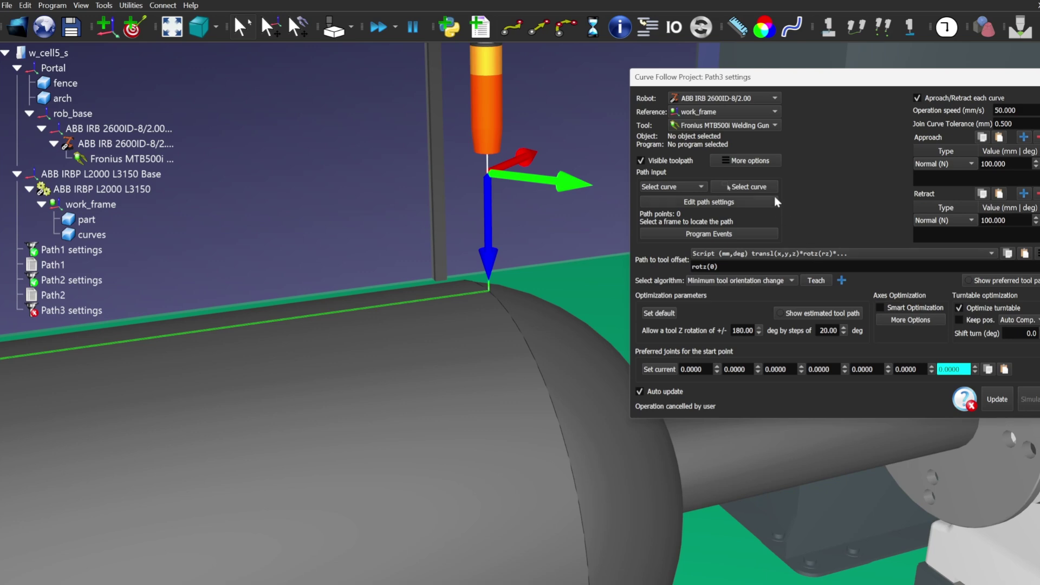
- Assign the tank's end seam curve to Path3 and keep the turntable position fixed
{"action": "left_click", "coordinate": [761, 187]}
{"action": "left_click", "coordinate": [552, 310]}
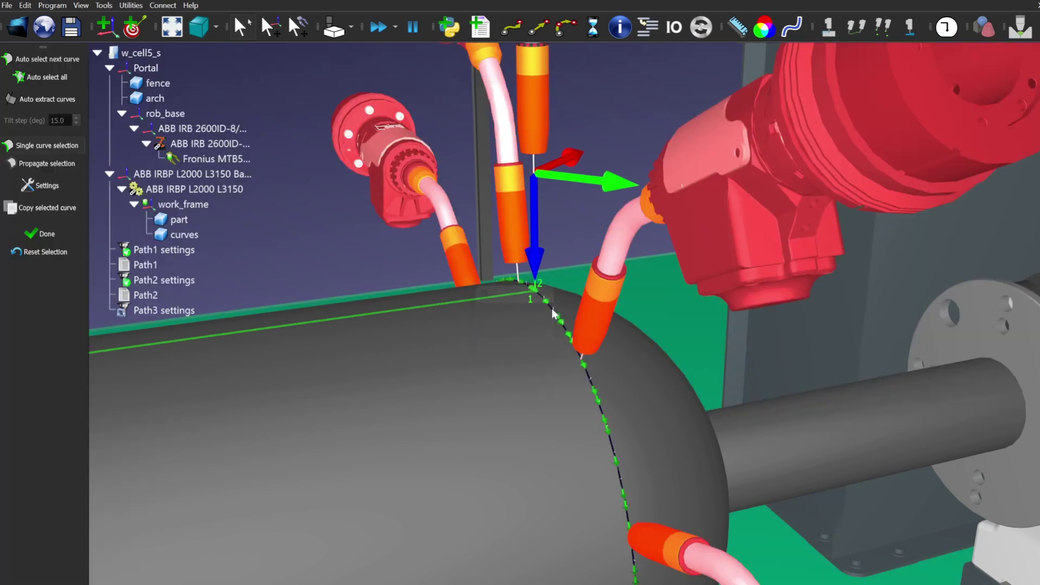
{"action": "left_click", "coordinate": [40, 233]}
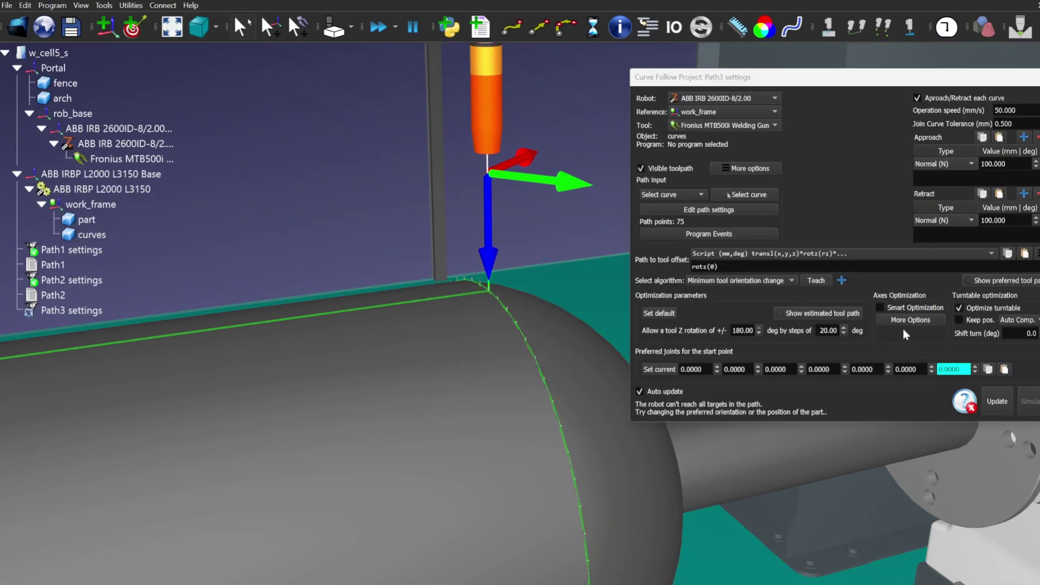
{"action": "left_click", "coordinate": [978, 322]}
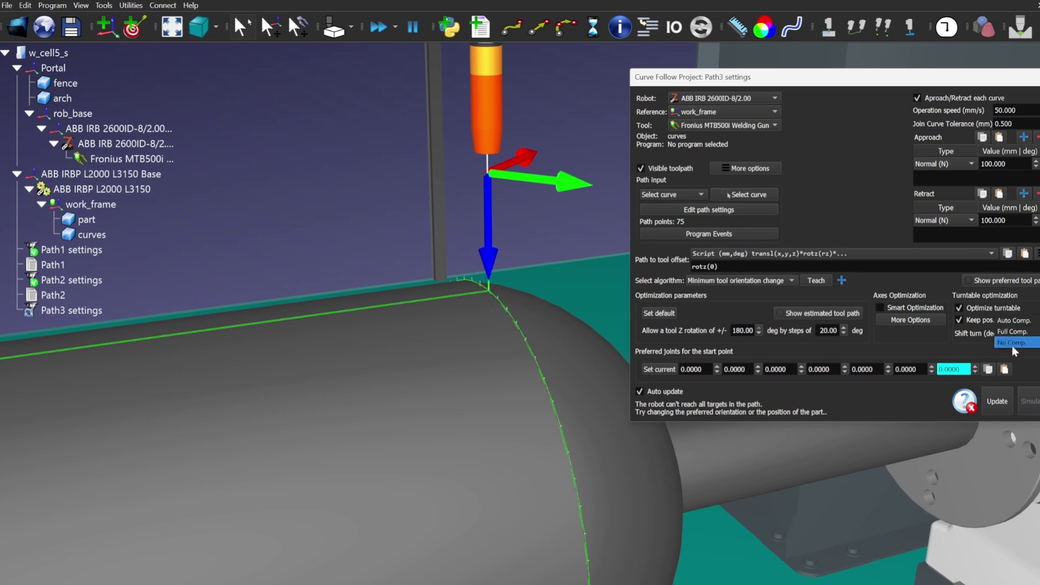
- Teach the tool offset, use the current joints as the start, then solve and simulate Path3
{"action": "left_click", "coordinate": [817, 282]}
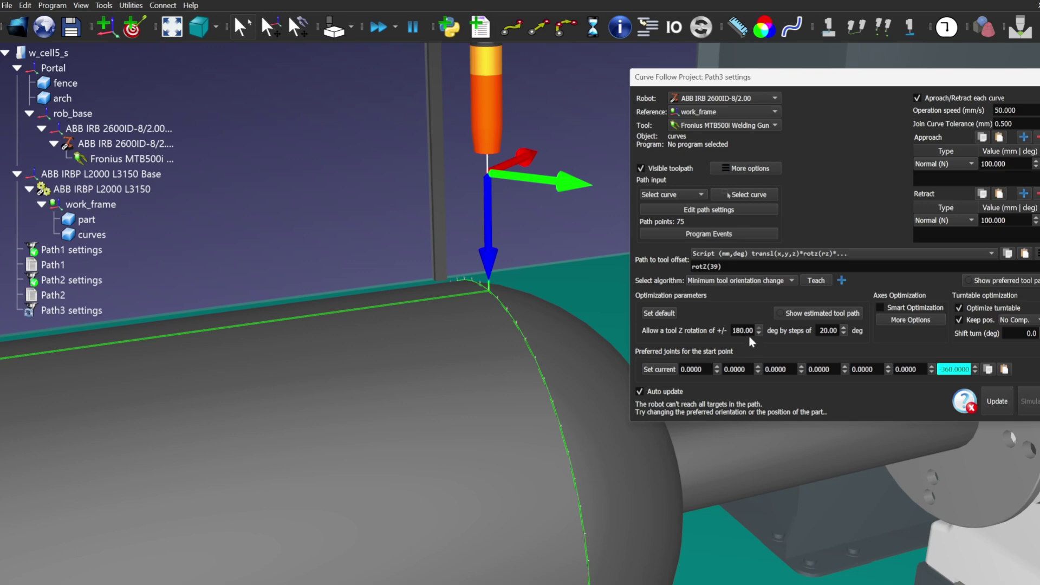
{"action": "left_click", "coordinate": [660, 372]}
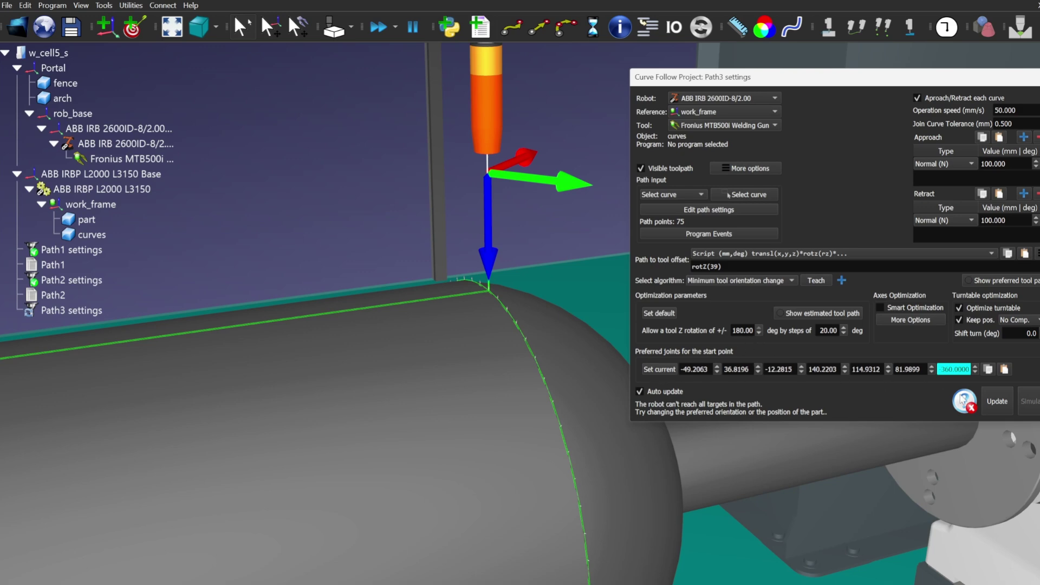
{"action": "left_click", "coordinate": [991, 403]}
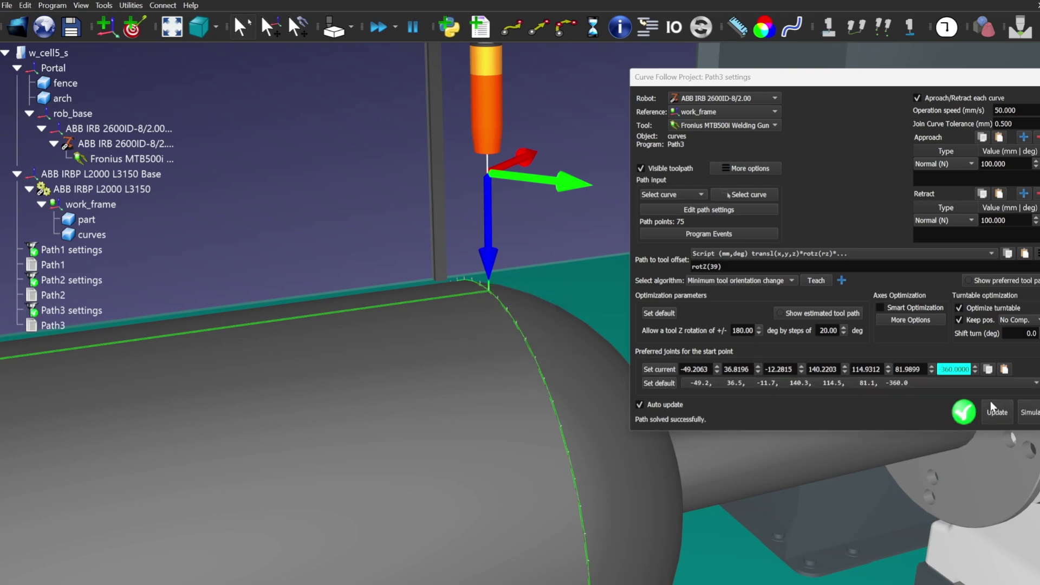
{"action": "left_click", "coordinate": [1036, 413]}
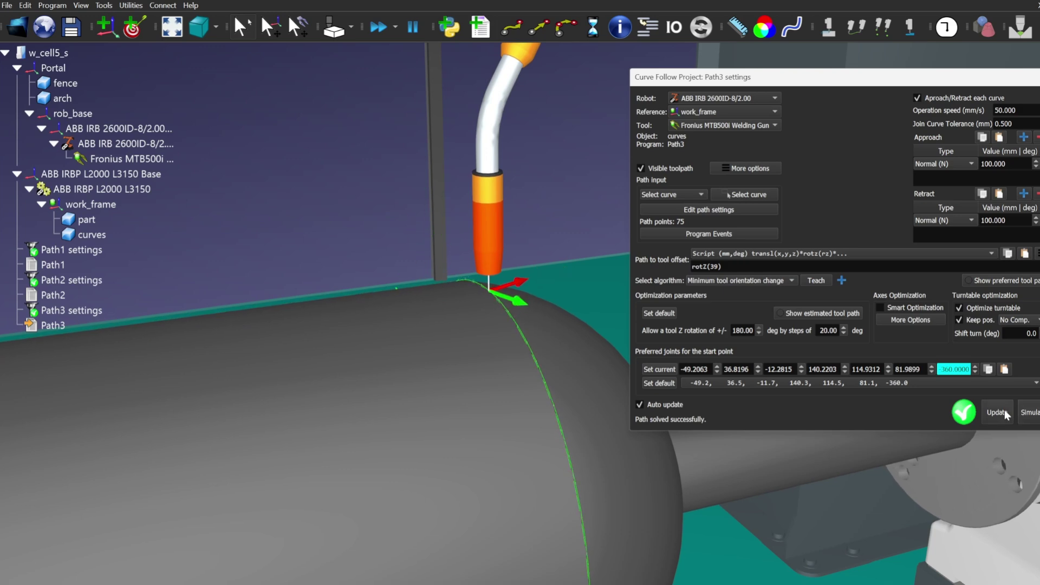
- Close the Path3 settings, orbit around the tank, and bring up the Welding Add-In
{"action": "scroll", "coordinate": [534, 379], "scroll_direction": "down", "scroll_amount": 10}
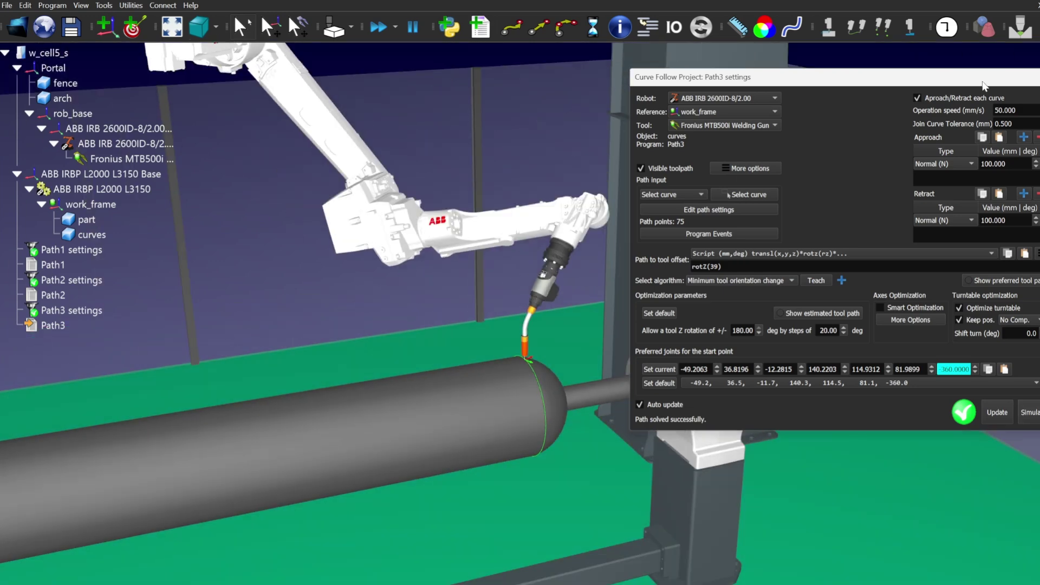
{"action": "left_click_drag", "start_coordinate": [983, 82], "coordinate": [935, 90]}
{"action": "left_click", "coordinate": [997, 86]}
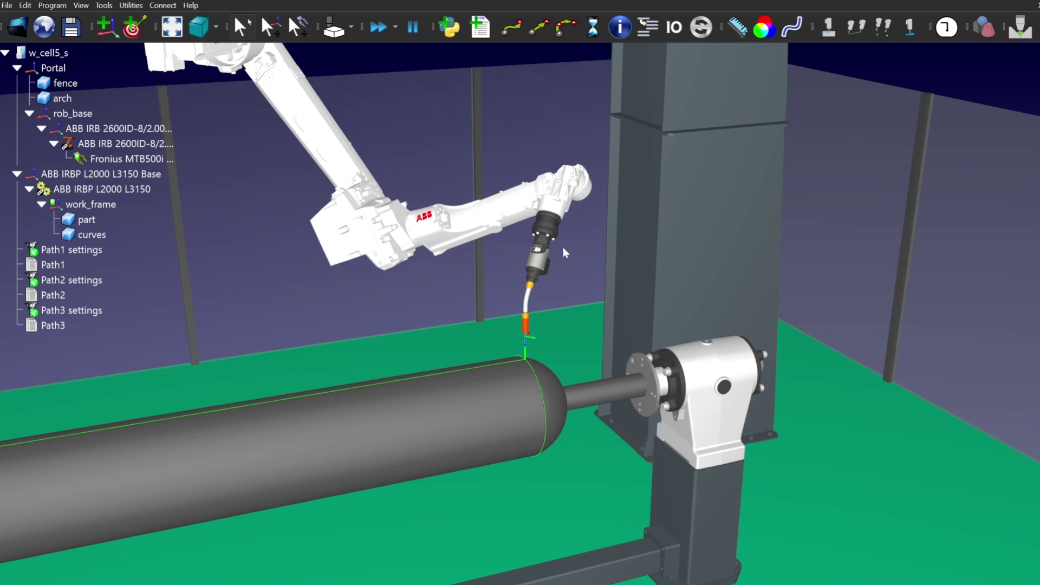
{"action": "mouse_move", "coordinate": [411, 271]}
{"action": "left_mouse_down"}
{"action": "mouse_move", "coordinate": [386, 292]}
{"action": "mouse_move", "coordinate": [453, 285]}
{"action": "mouse_move", "coordinate": [397, 293]}
{"action": "left_mouse_up"}
{"action": "left_click", "coordinate": [1016, 40]}
- Add an ArcLStart1 weld instruction from the abb_ws instruction set
{"action": "left_click_drag", "start_coordinate": [341, 115], "coordinate": [844, 115]}
{"action": "left_click", "coordinate": [812, 137]}
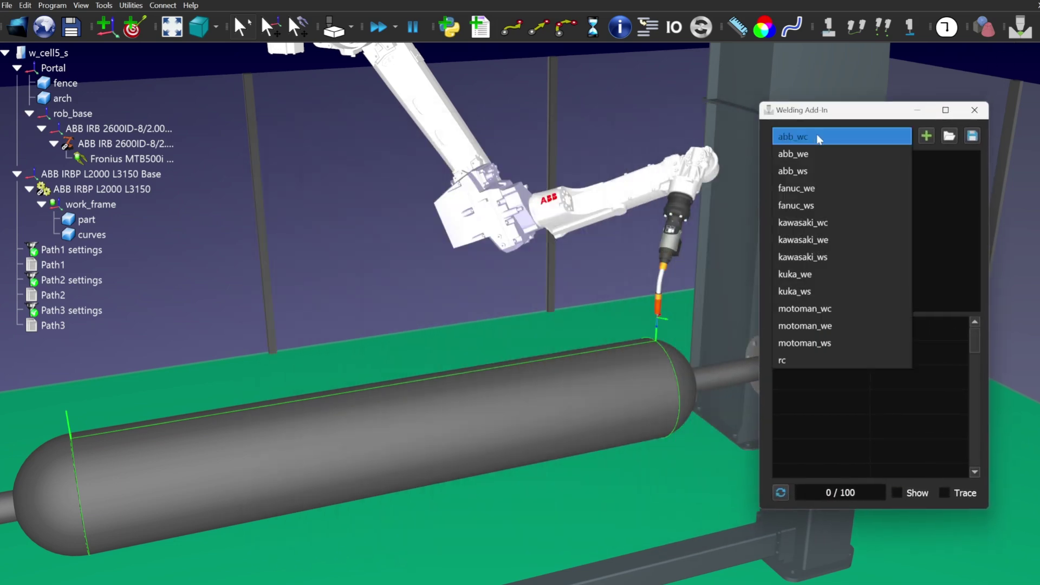
{"action": "left_click", "coordinate": [824, 172]}
{"action": "left_click", "coordinate": [926, 137]}
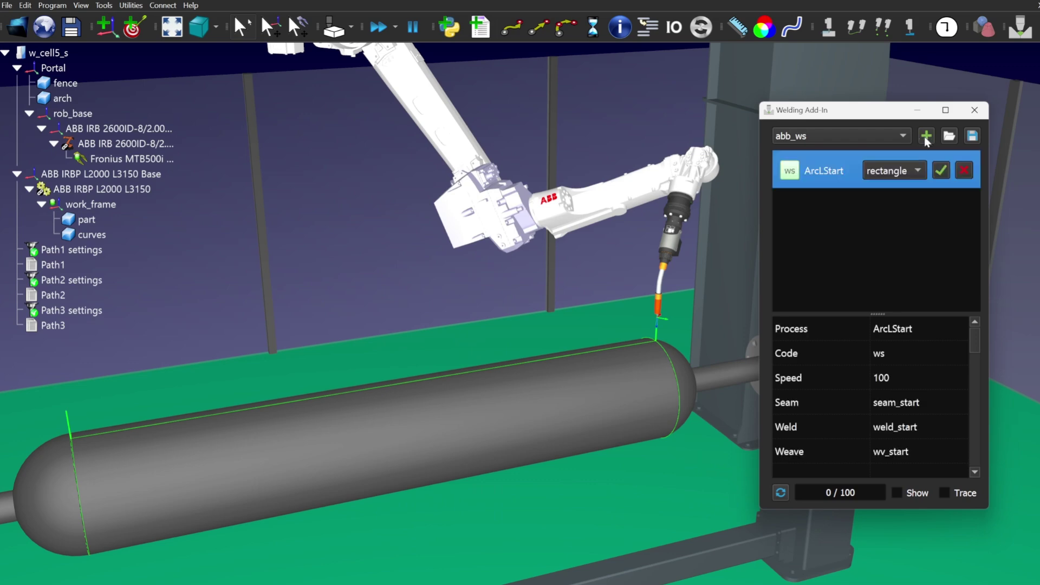
{"action": "double_click", "coordinate": [931, 333]}
{"action": "left_click", "coordinate": [933, 331]}
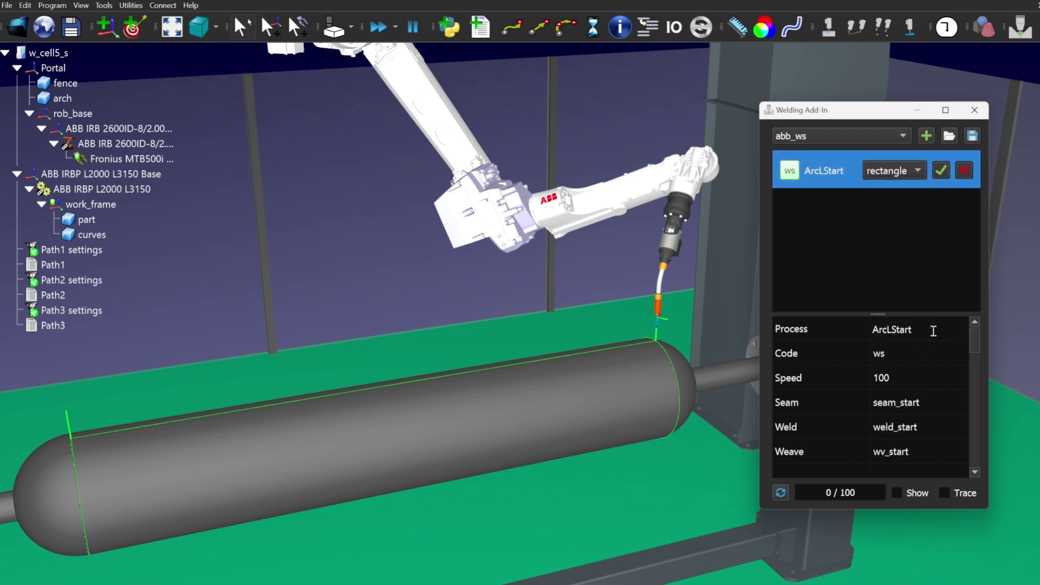
{"action": "type", "text": "1"}
{"action": "key", "text": "Return"}
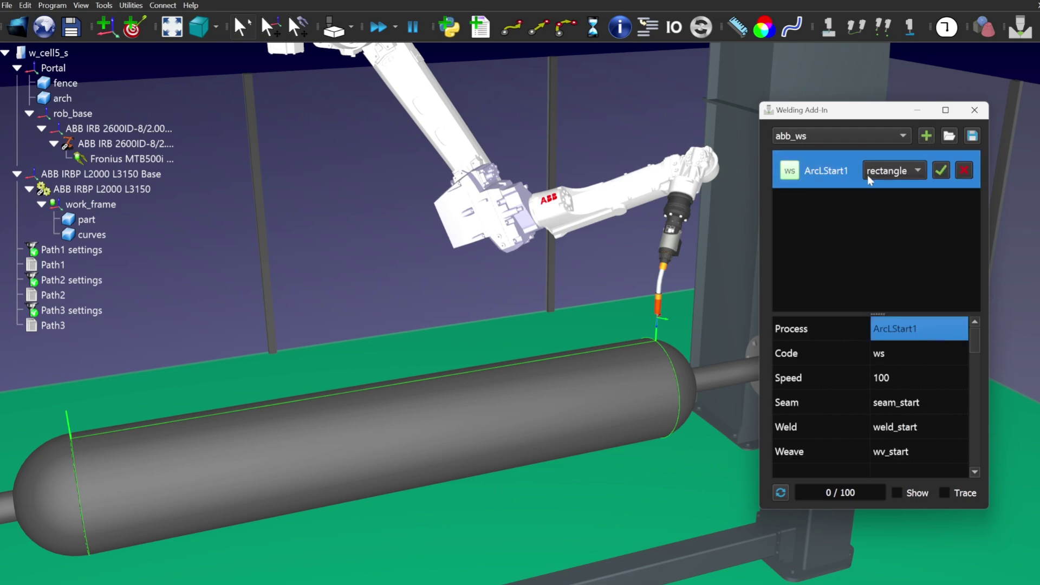
- Add a second instruction named ArcLStart2 and colour it orange
{"action": "left_click", "coordinate": [930, 136]}
{"action": "left_click", "coordinate": [843, 209]}
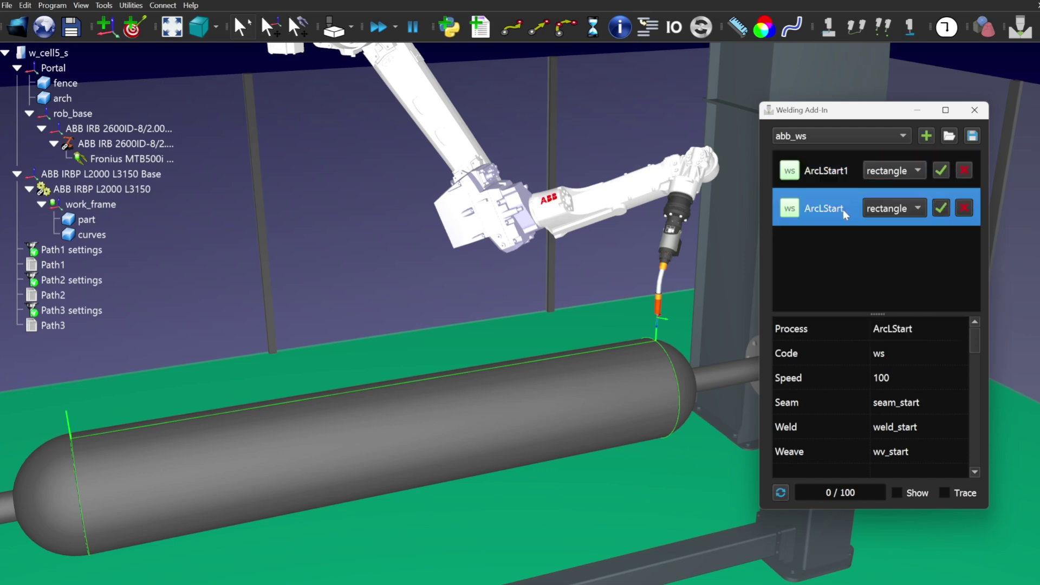
{"action": "double_click", "coordinate": [921, 330]}
{"action": "left_click", "coordinate": [925, 329]}
{"action": "type", "text": "2"}
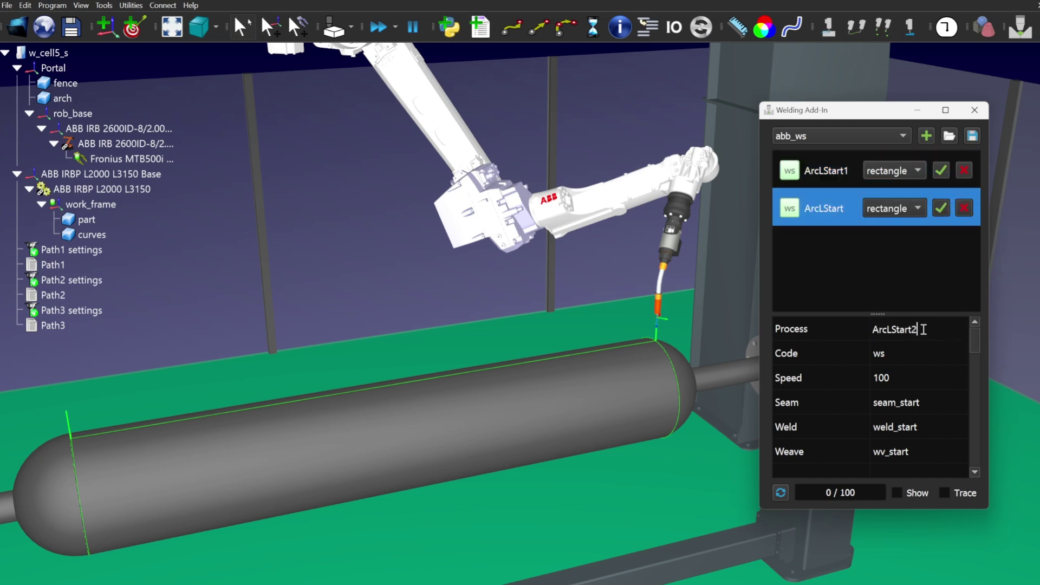
{"action": "key", "text": "Return"}
{"action": "left_click", "coordinate": [789, 208]}
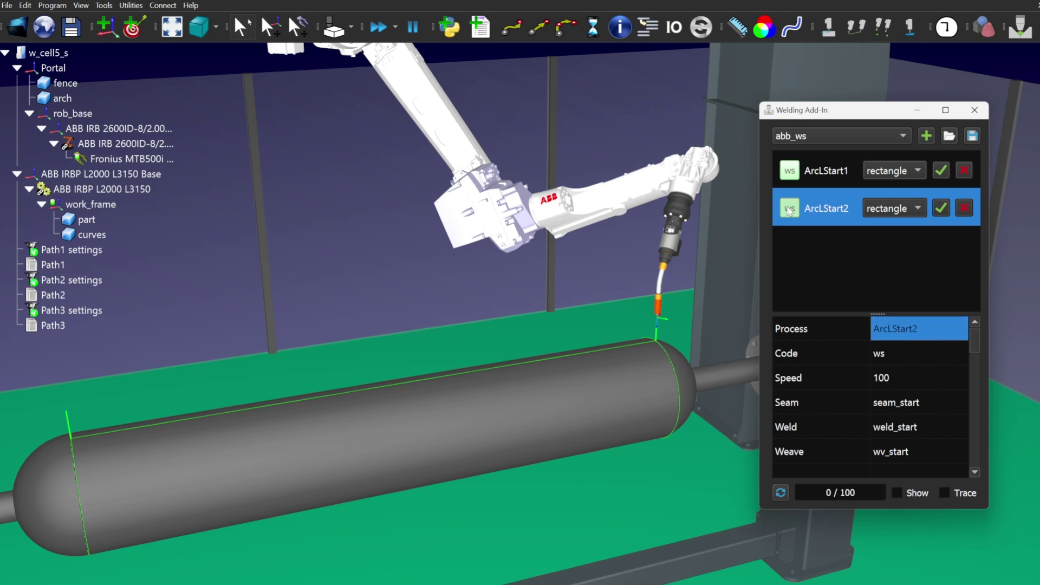
{"action": "left_click", "coordinate": [395, 256]}
{"action": "left_click", "coordinate": [621, 475]}
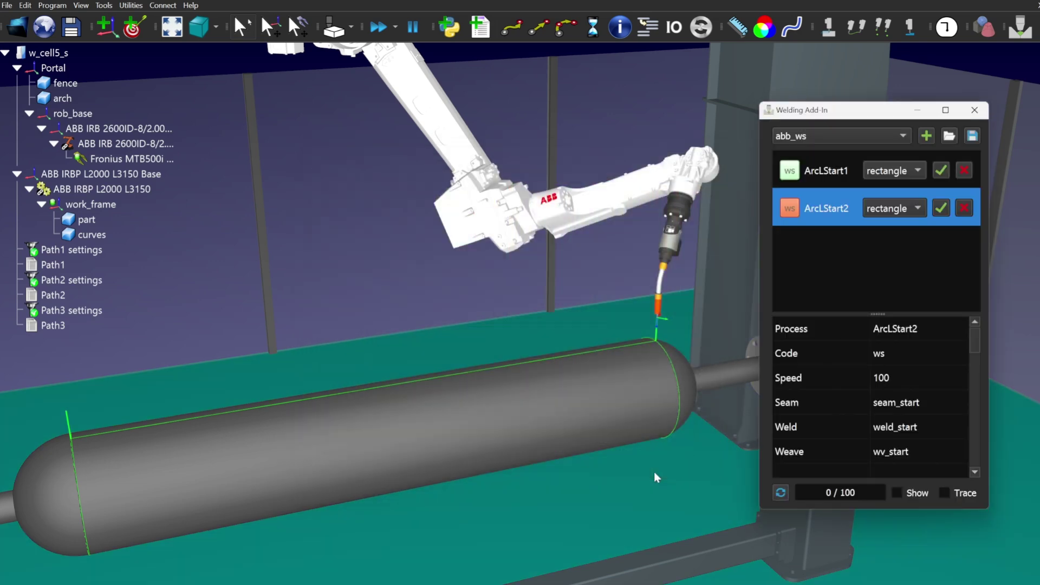
- Add a third instruction coloured purple and named ArcLStart3
{"action": "left_click", "coordinate": [927, 136]}
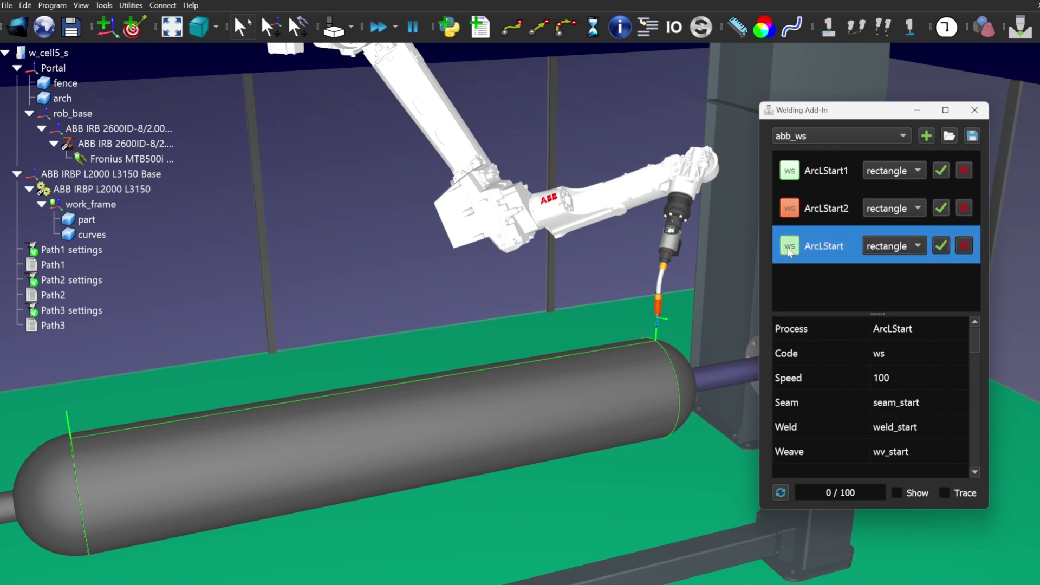
{"action": "left_click", "coordinate": [789, 246]}
{"action": "left_click", "coordinate": [395, 236]}
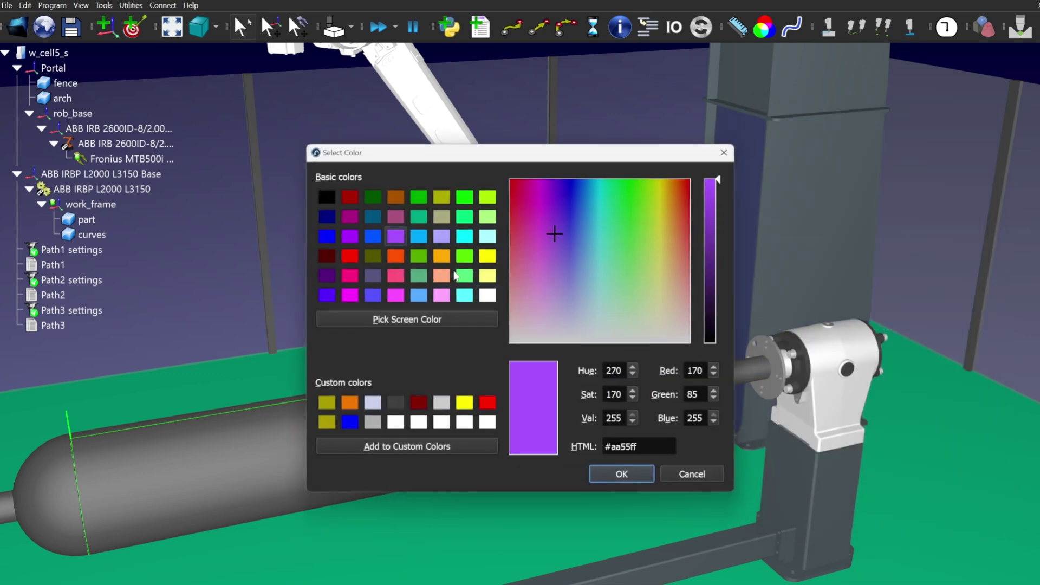
{"action": "left_click", "coordinate": [612, 475]}
{"action": "double_click", "coordinate": [918, 323]}
{"action": "left_click", "coordinate": [920, 326]}
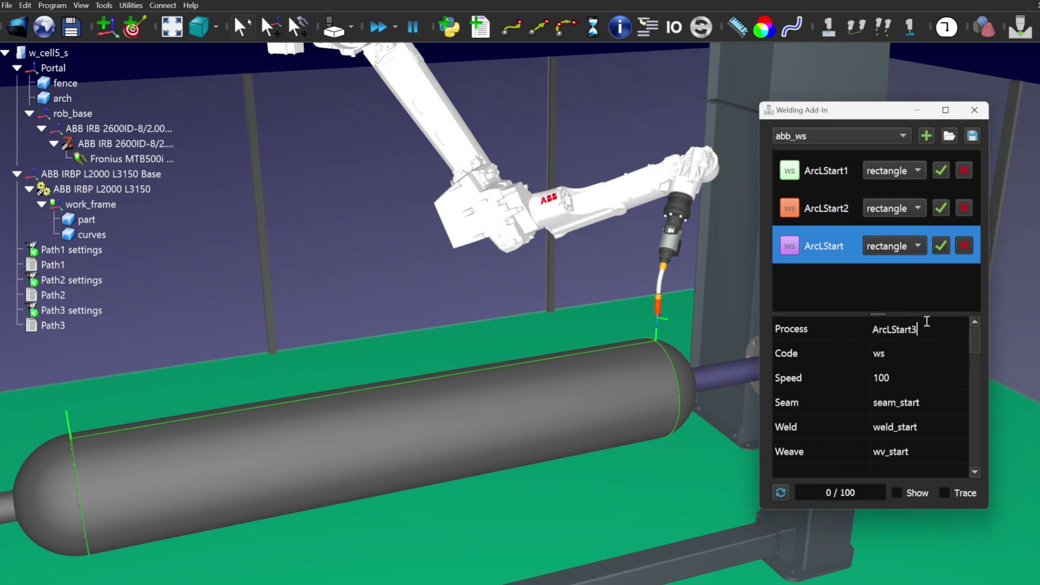
{"action": "key", "text": "Return"}
- Give ArcLStart3 a circle marker and ArcLStart2 a square marker
{"action": "left_click", "coordinate": [916, 246]}
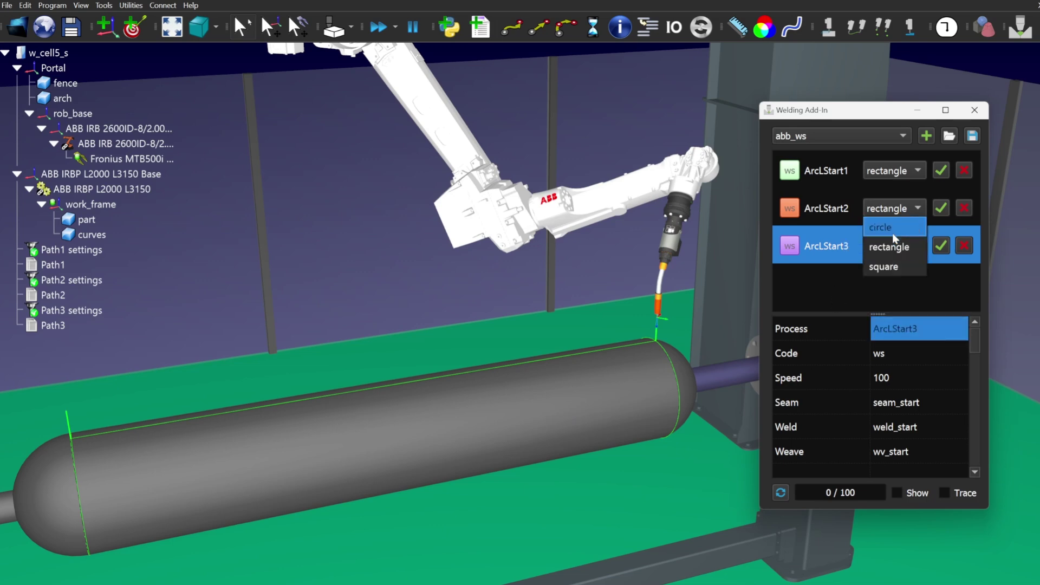
{"action": "left_click", "coordinate": [891, 227]}
{"action": "left_click", "coordinate": [836, 210]}
{"action": "left_click", "coordinate": [910, 218]}
{"action": "left_click", "coordinate": [892, 238]}
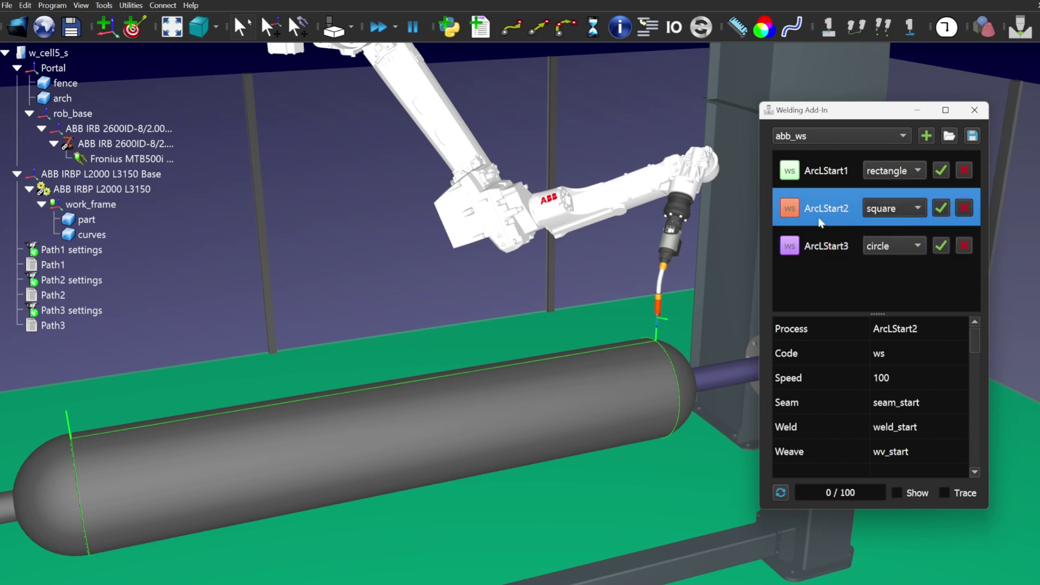
{"action": "left_click", "coordinate": [817, 183]}
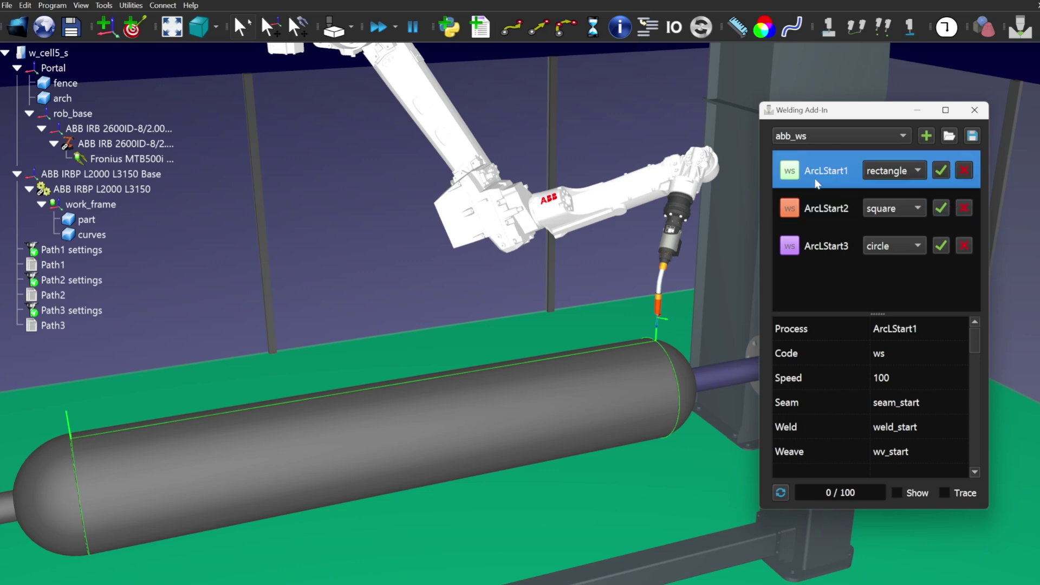
{"action": "left_click", "coordinate": [867, 136]}
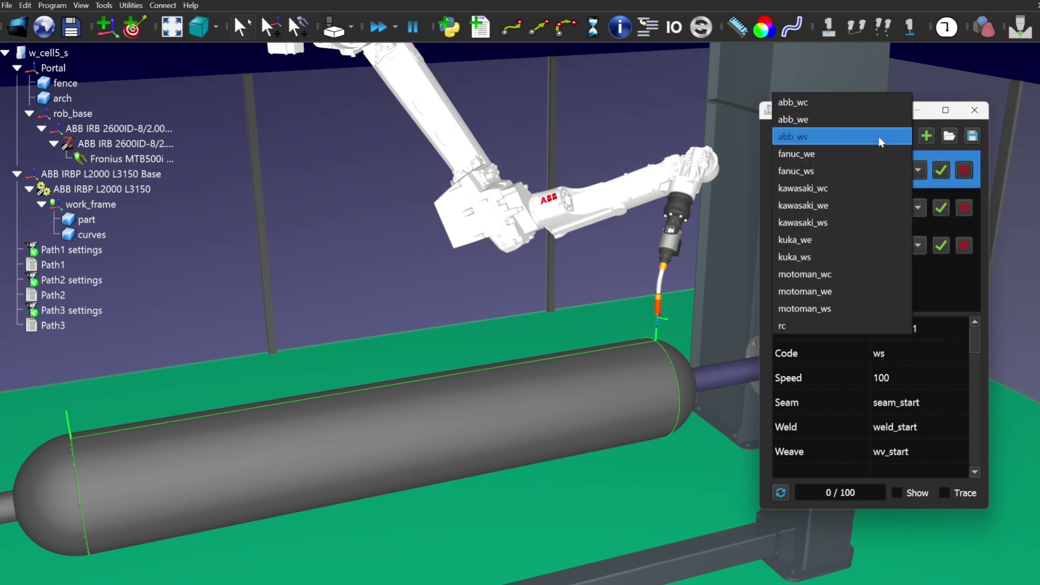
- Add an ArcLEnd instruction from the abb_we arc-end profile
{"action": "left_click", "coordinate": [834, 129]}
{"action": "left_click", "coordinate": [926, 137]}
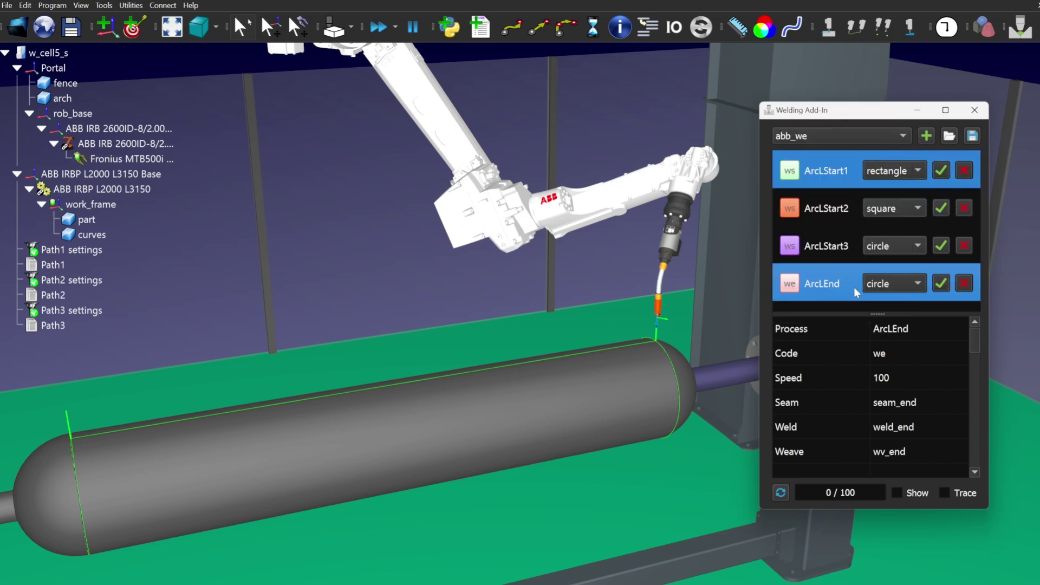
{"action": "left_click", "coordinate": [837, 285]}
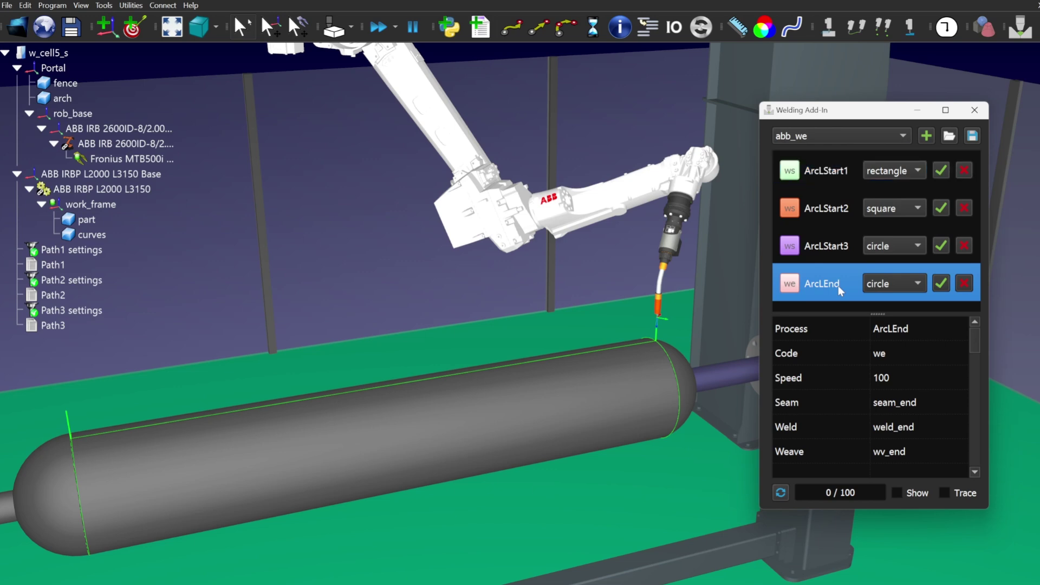
- Pair Path1 settings with ArcLStart1 and Path2 settings with ArcLStart2, each plus ArcLEnd
{"action": "left_click", "coordinate": [54, 252]}
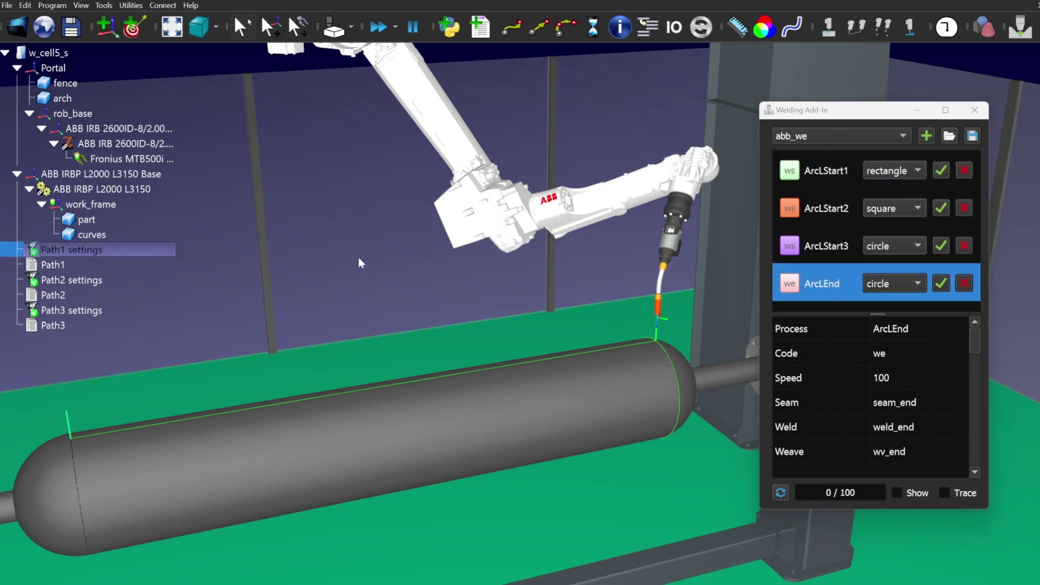
{"action": "left_click", "coordinate": [823, 172]}
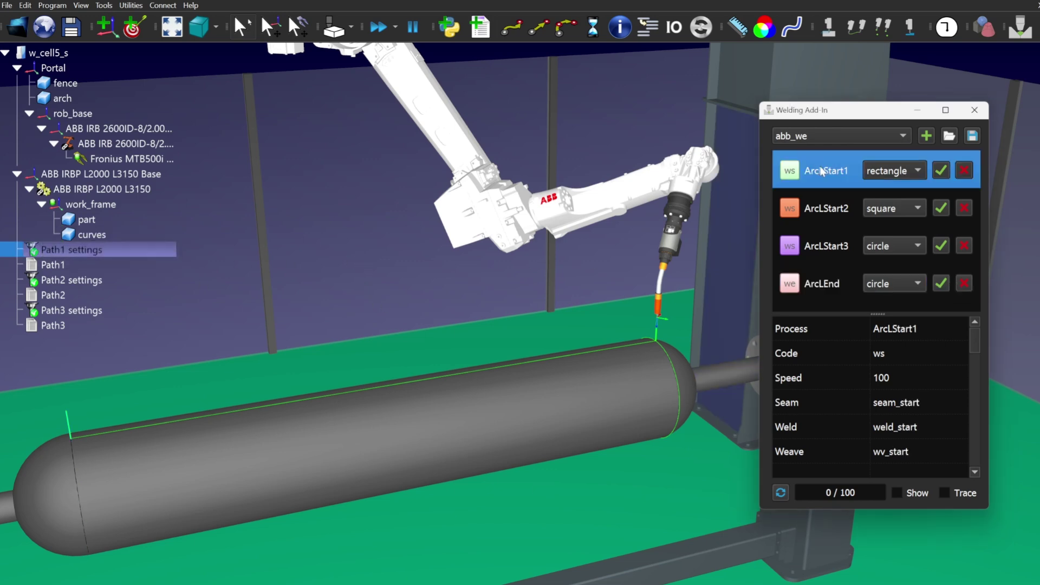
{"action": "left_click", "coordinate": [825, 287], "text": "ctrl"}
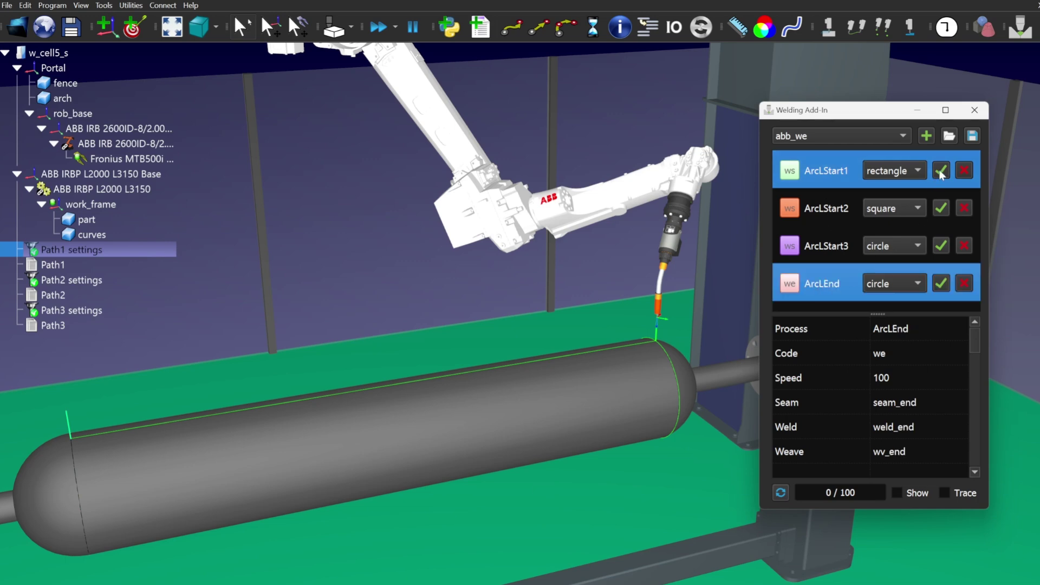
{"action": "left_click", "coordinate": [71, 280]}
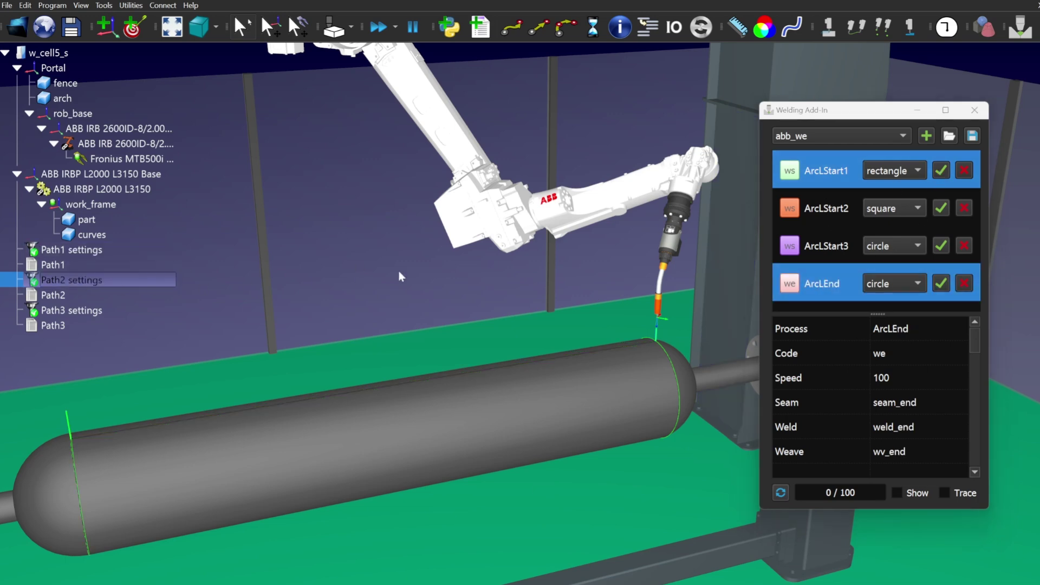
{"action": "left_click", "coordinate": [818, 213]}
{"action": "left_click", "coordinate": [823, 290], "text": "ctrl"}
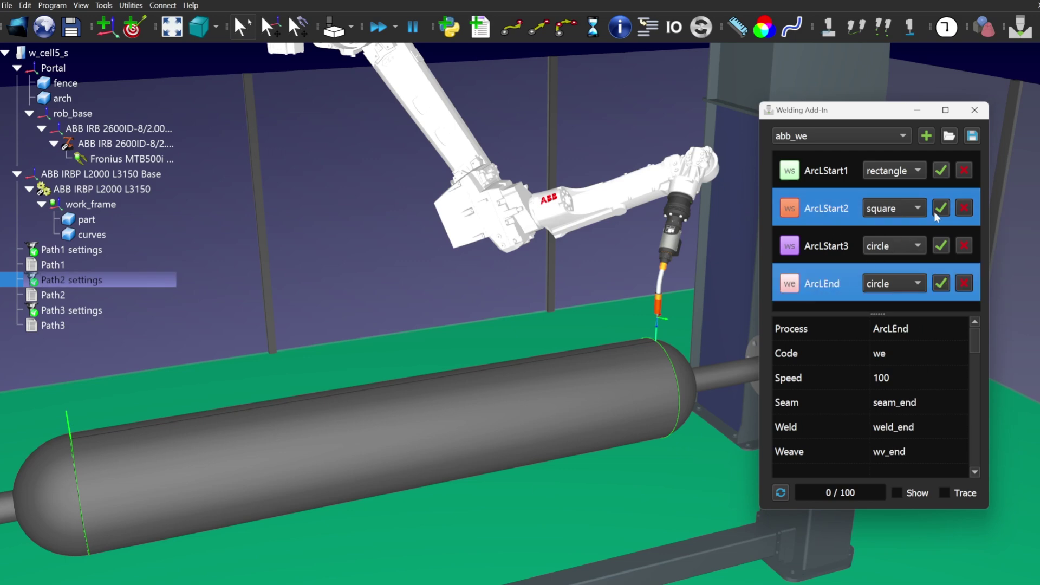
- Pair Path3 settings with ArcLStart3 plus ArcLEnd, then select all three Path settings
{"action": "left_click", "coordinate": [89, 311]}
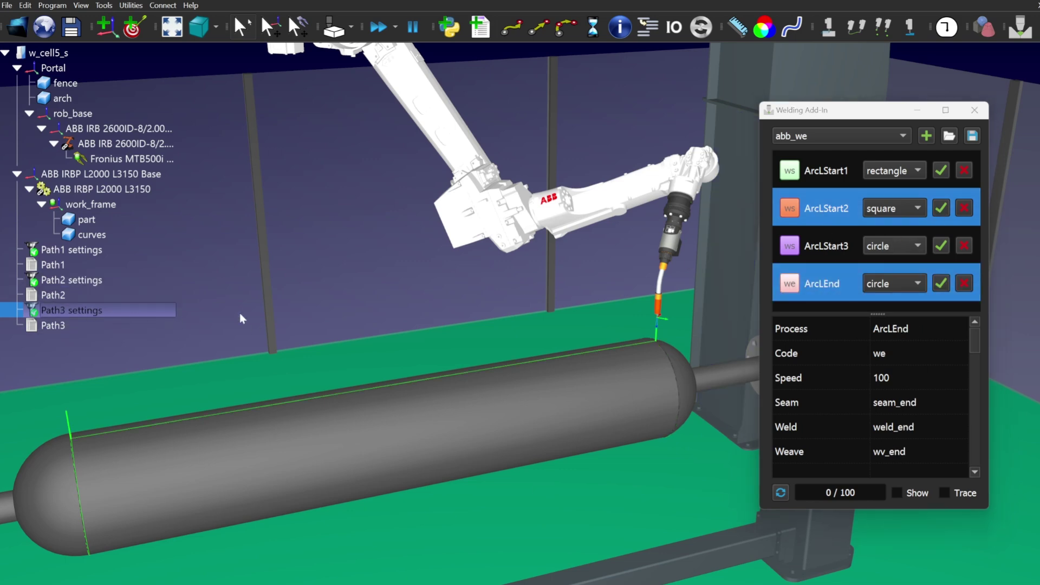
{"action": "left_click", "coordinate": [818, 254]}
{"action": "left_click", "coordinate": [828, 287], "text": "ctrl"}
{"action": "left_click", "coordinate": [940, 246]}
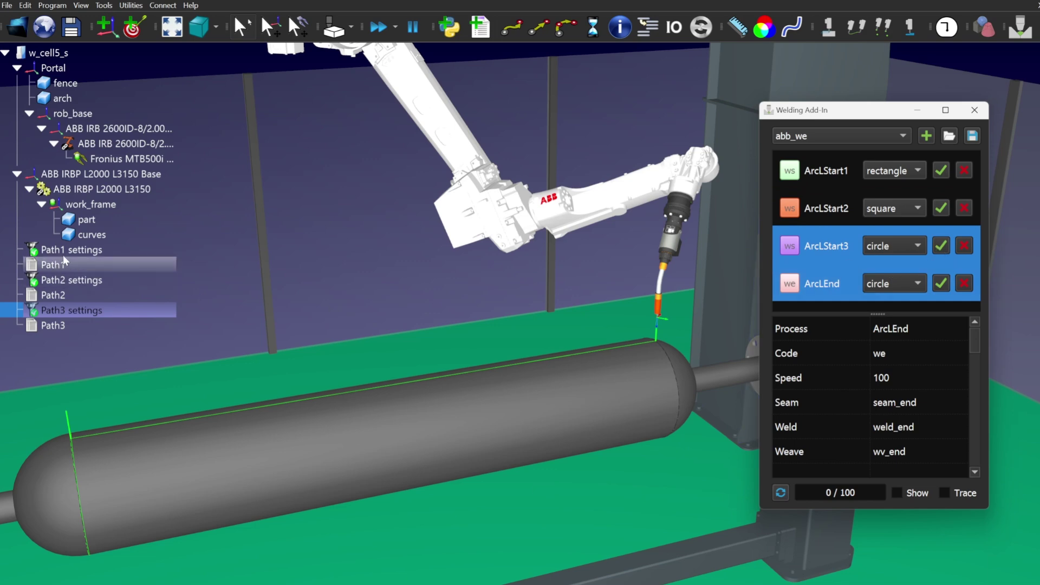
{"action": "left_click", "coordinate": [90, 252]}
{"action": "left_click", "coordinate": [73, 283], "text": "ctrl"}
{"action": "left_click", "coordinate": [113, 314], "text": "ctrl"}
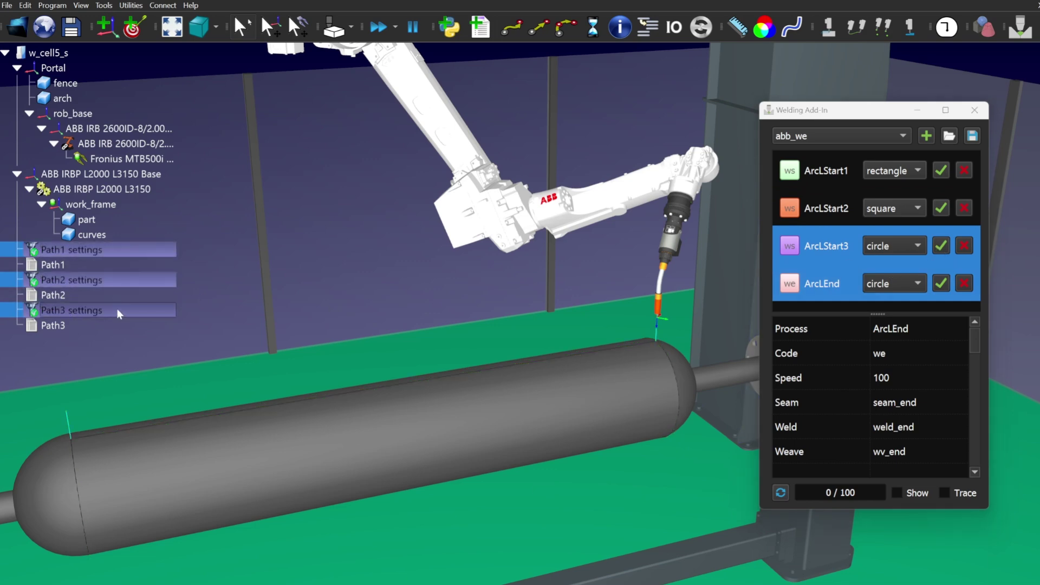
- Regenerate all three path programs with F6 and review Path1's ArcLStart1 and ArcLEnd instructions
{"action": "key", "text": "F6"}
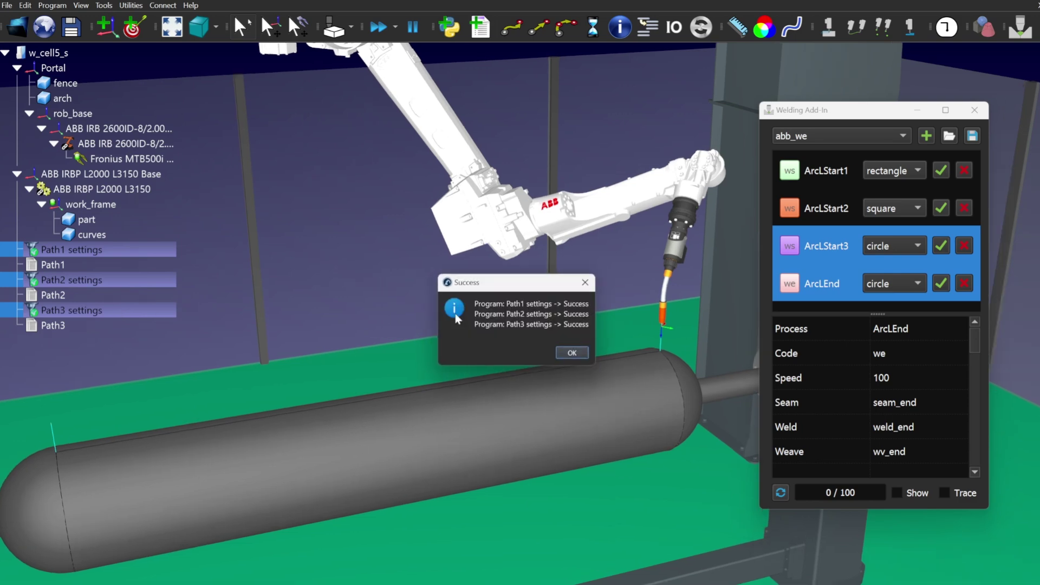
{"action": "left_click", "coordinate": [572, 353]}
{"action": "left_click", "coordinate": [60, 264]}
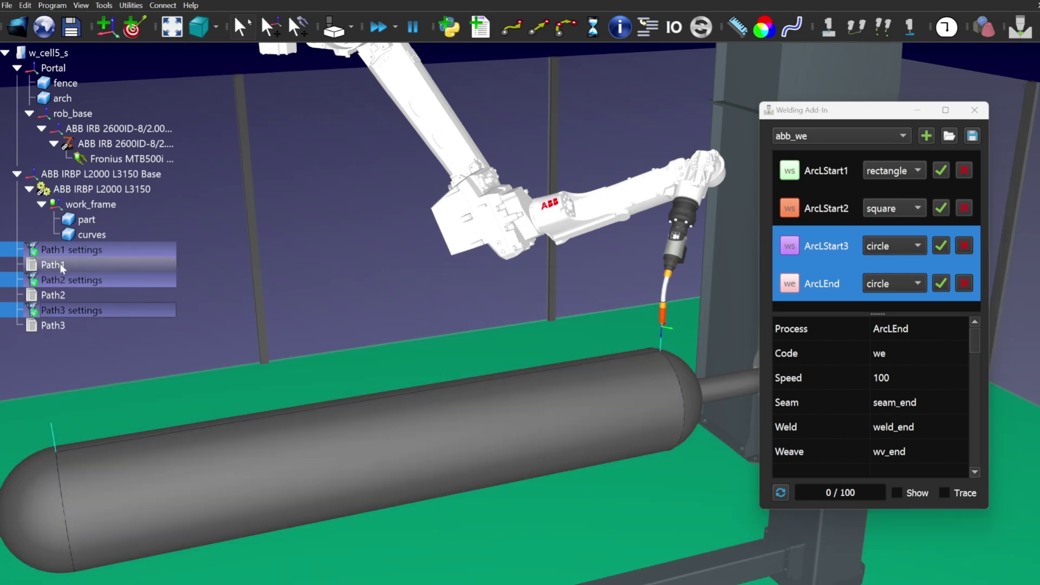
{"action": "right_click", "coordinate": [62, 265]}
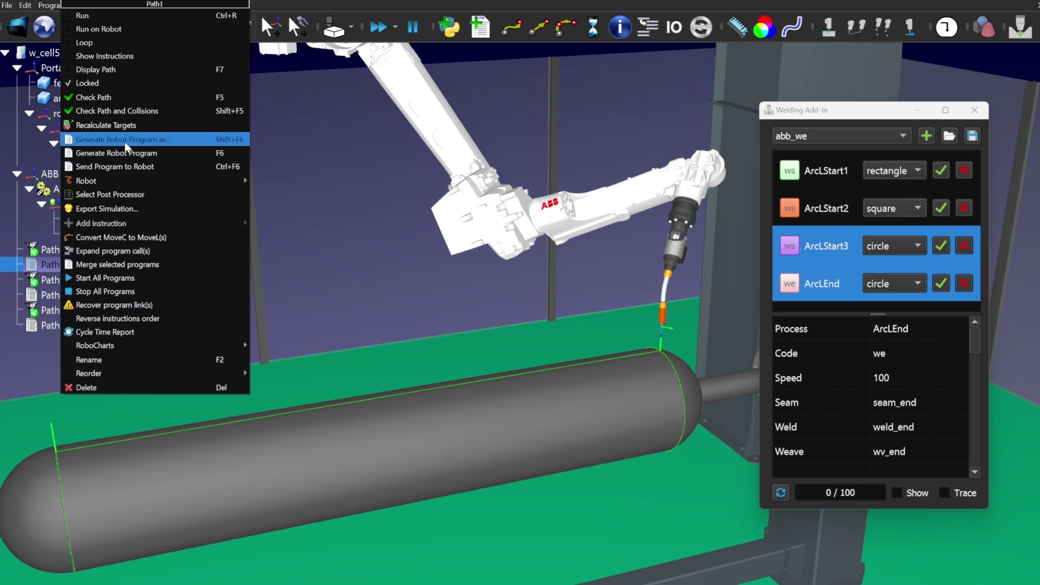
{"action": "left_click", "coordinate": [131, 58]}
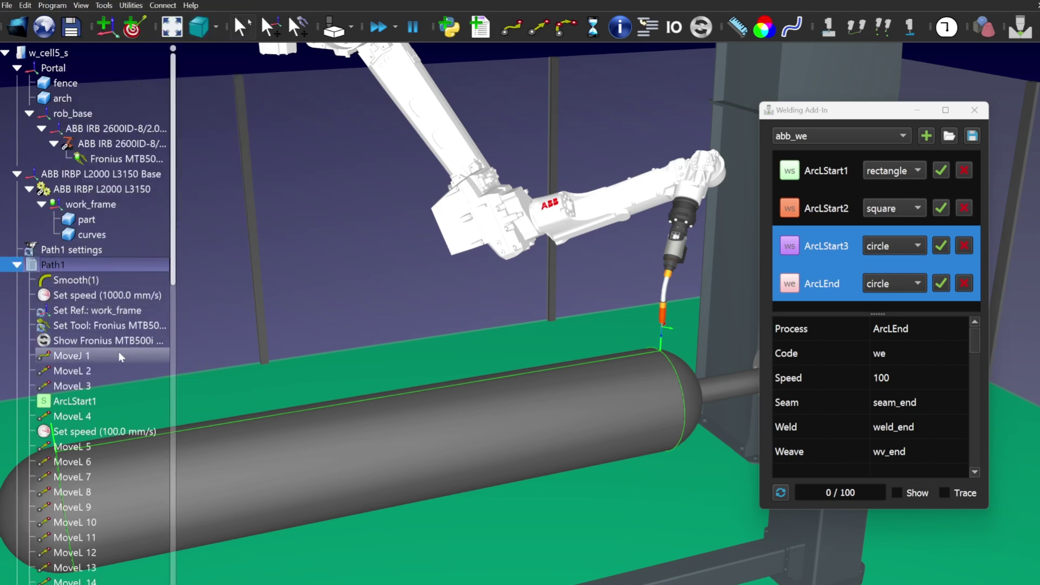
{"action": "scroll", "coordinate": [119, 355], "scroll_direction": "down", "scroll_amount": 2}
{"action": "left_click", "coordinate": [85, 314]}
{"action": "scroll", "coordinate": [92, 325], "scroll_direction": "down", "scroll_amount": 3}
{"action": "scroll", "coordinate": [99, 334], "scroll_direction": "down", "scroll_amount": 13}
{"action": "scroll", "coordinate": [98, 511], "scroll_direction": "up", "scroll_amount": 18}
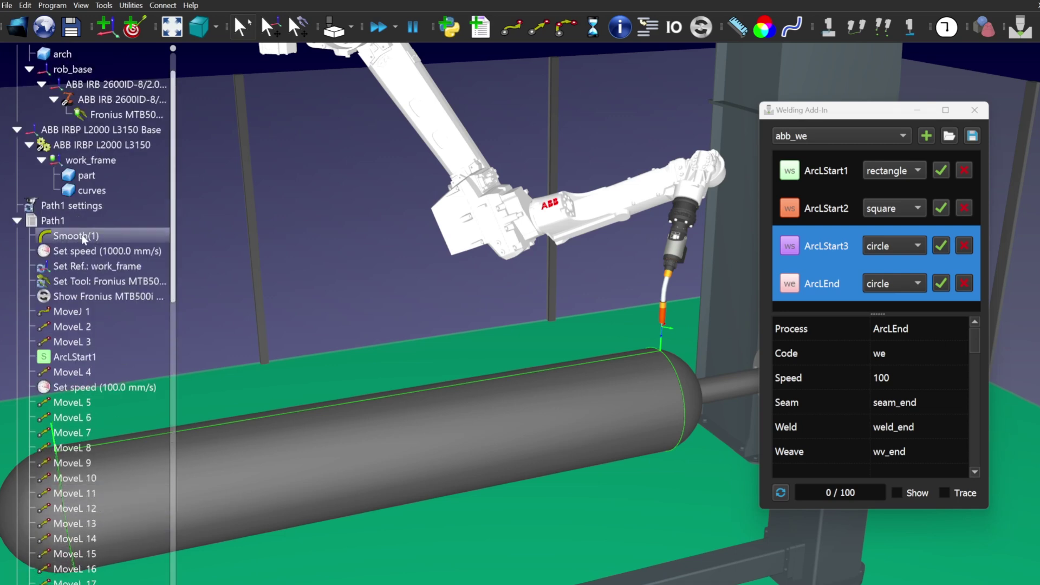
{"action": "right_click", "coordinate": [67, 219]}
- Hide Path1's instructions, run Path1, and show its weld markers and weld trace on the tank
{"action": "left_click", "coordinate": [130, 277]}
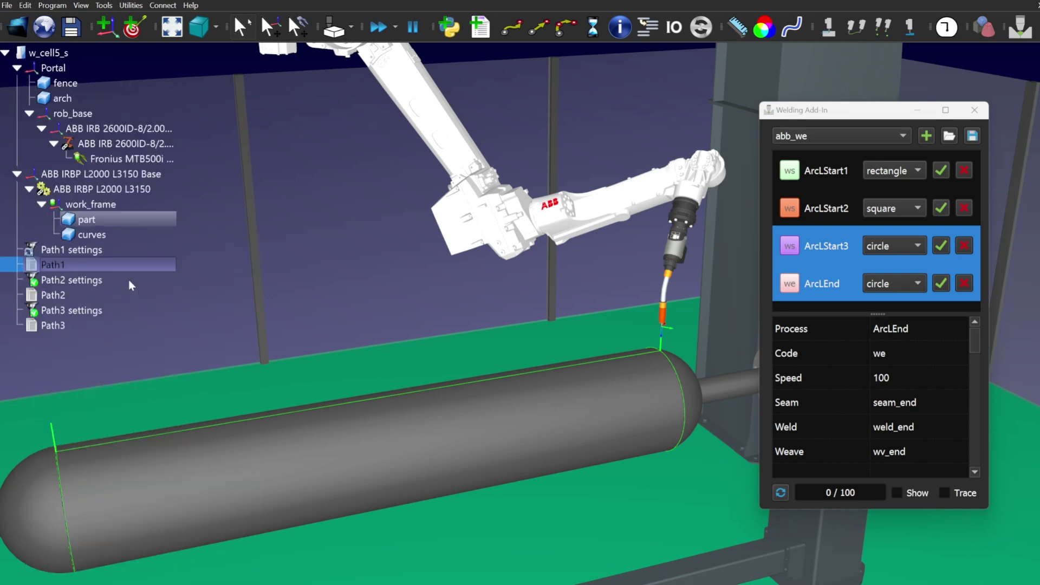
{"action": "double_click", "coordinate": [67, 266]}
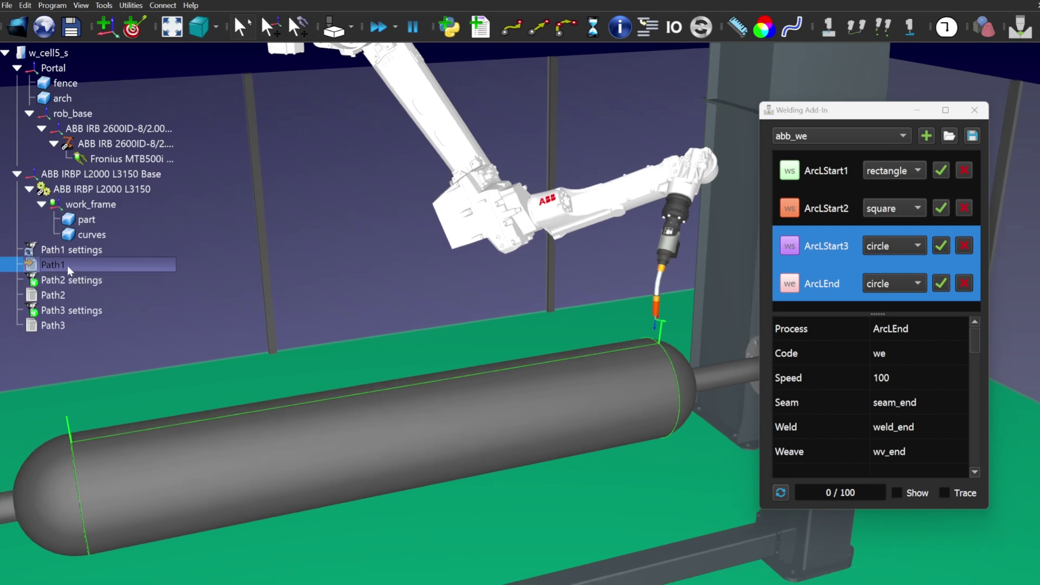
{"action": "scroll", "coordinate": [214, 365], "scroll_direction": "down", "scroll_amount": 3}
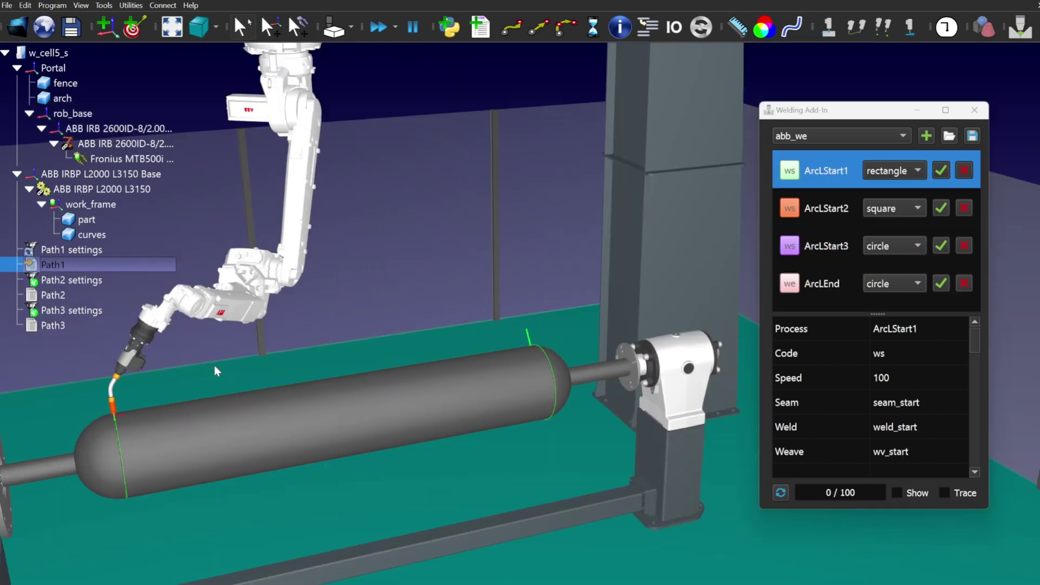
{"action": "middle_click_drag", "start_coordinate": [229, 361], "coordinate": [305, 367]}
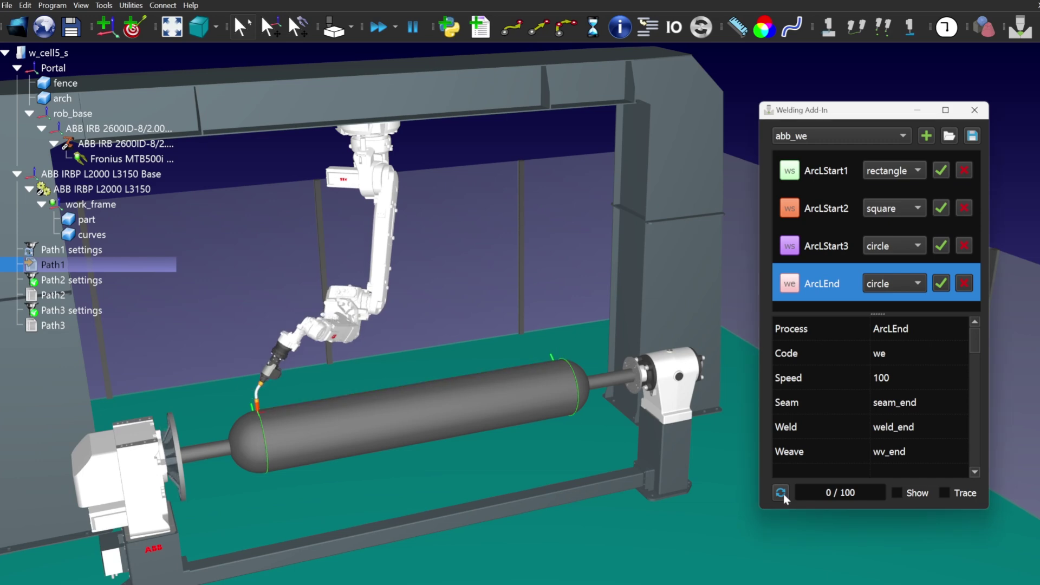
{"action": "left_click", "coordinate": [781, 493]}
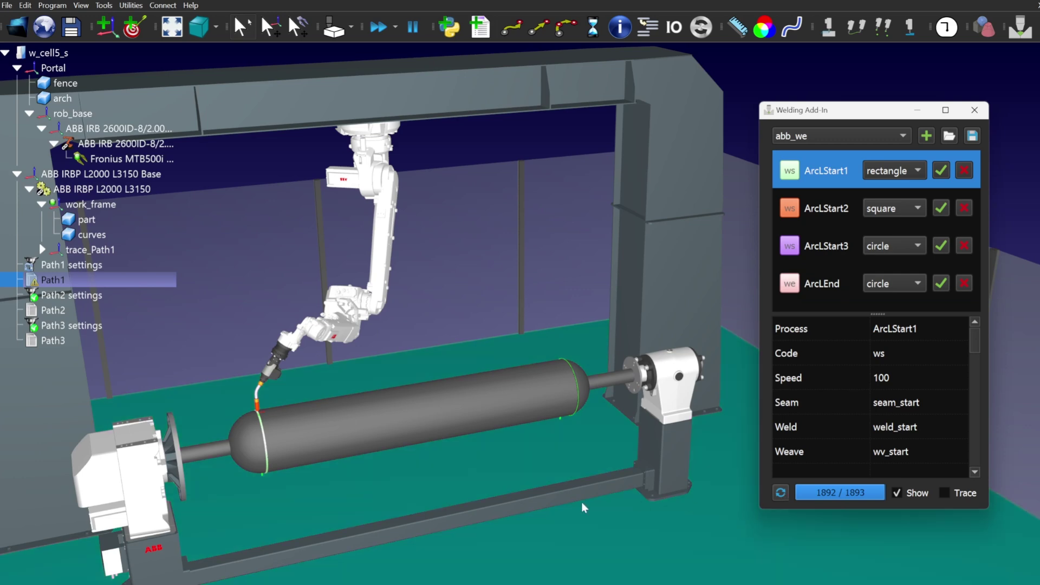
{"action": "scroll", "coordinate": [287, 456], "scroll_direction": "up", "scroll_amount": 5}
{"action": "right_click_drag", "start_coordinate": [293, 408], "coordinate": [431, 395]}
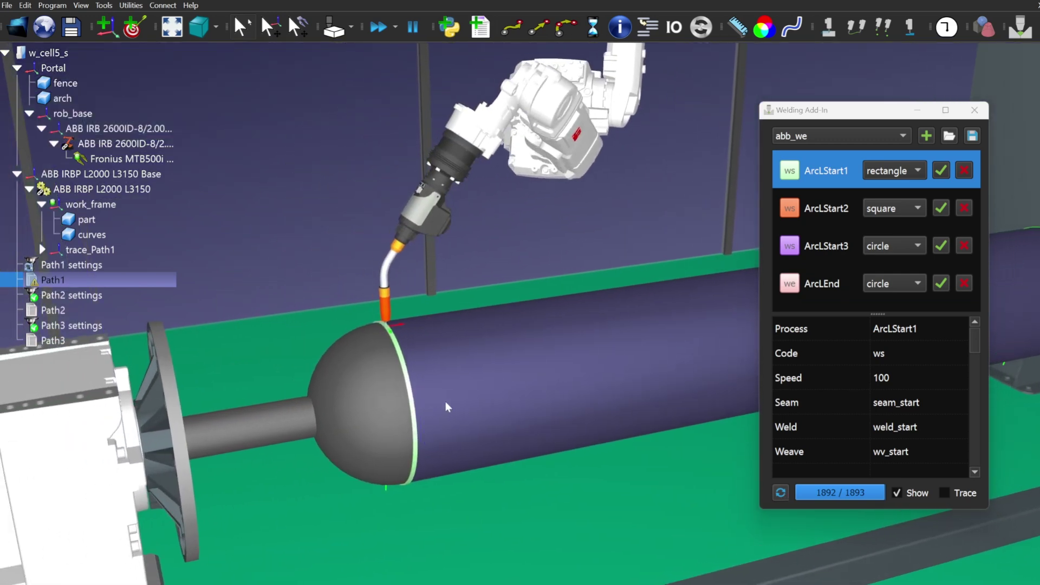
{"action": "left_click", "coordinate": [945, 493]}
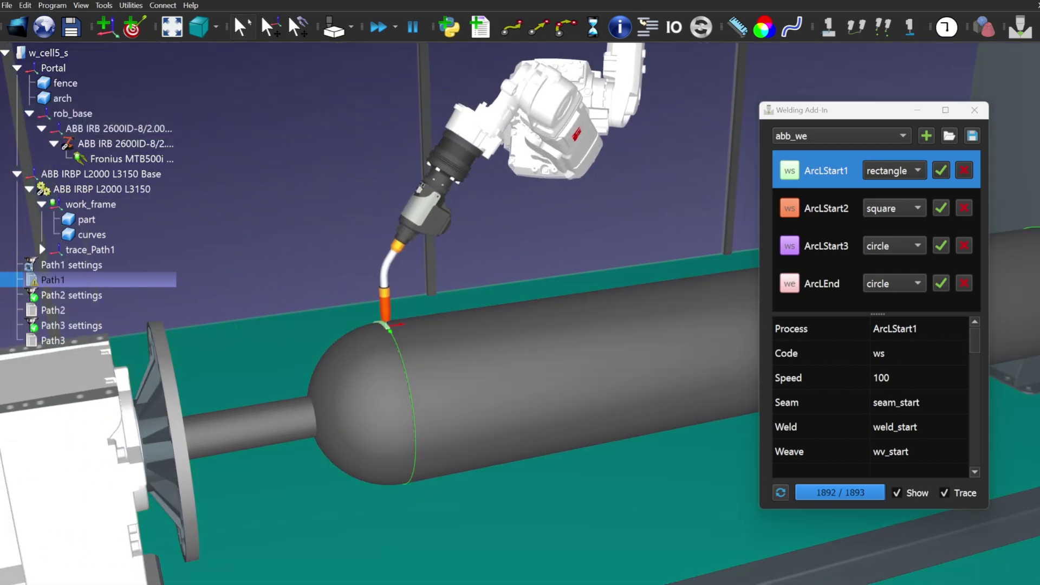